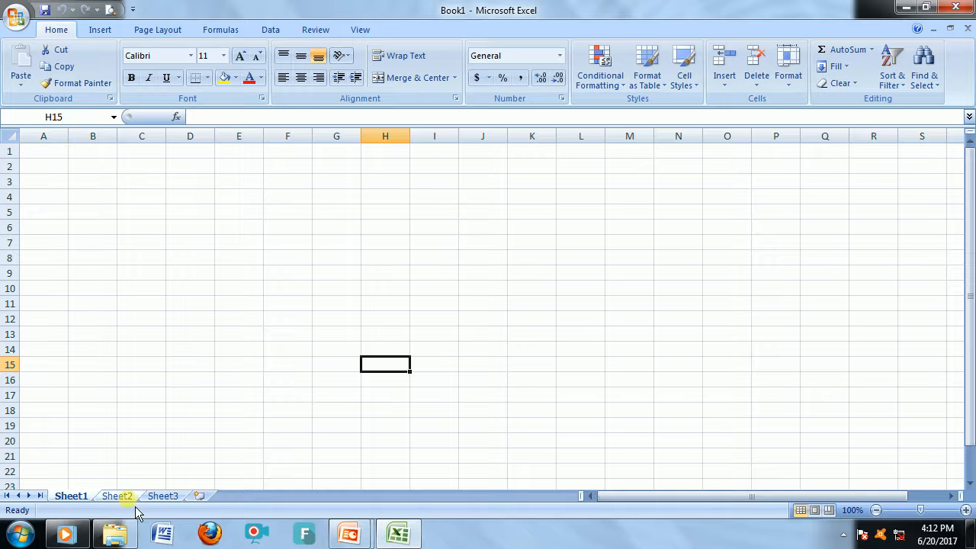
Insert three new worksheets after Sheet3.
click(200, 496)
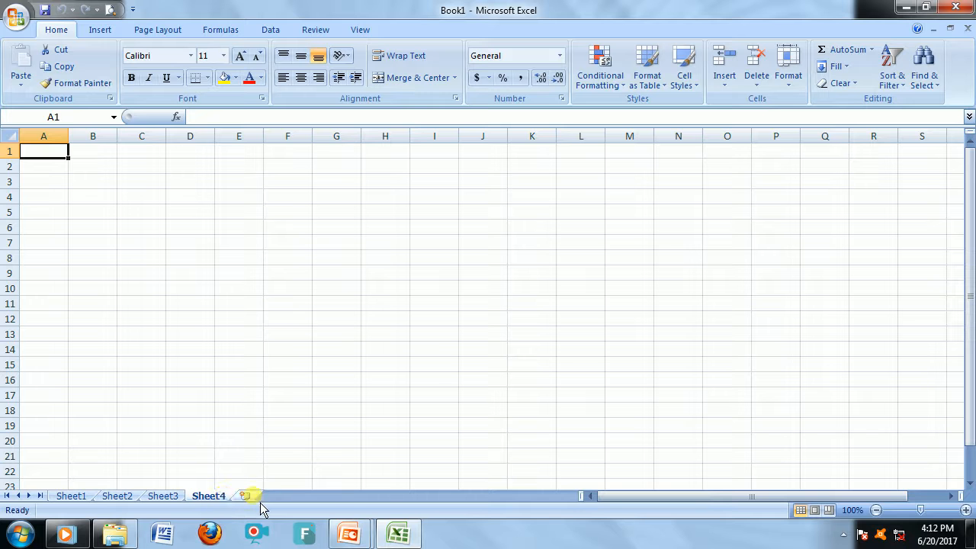
click(245, 496)
click(296, 499)
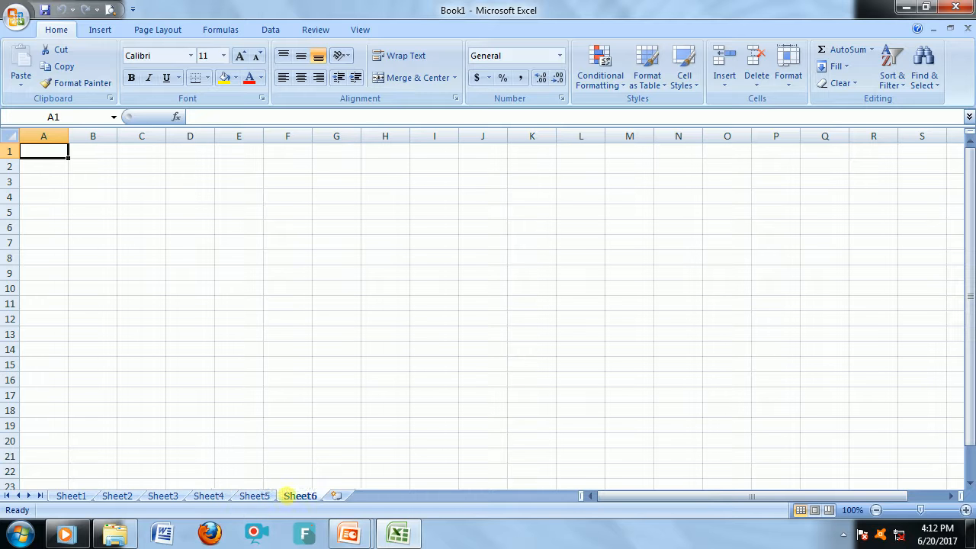
Rename the Sheet1 tab as Lesson 1.
click(77, 499)
right_click(81, 505)
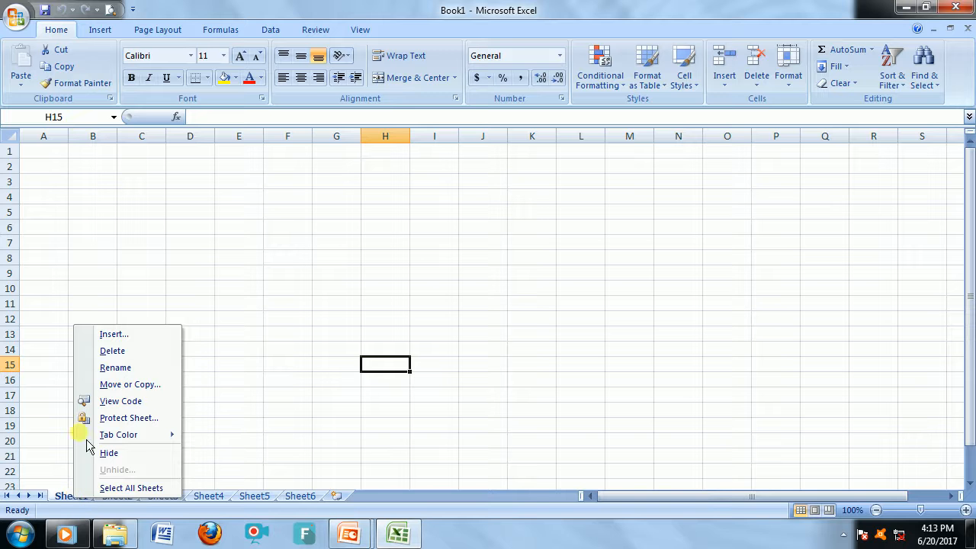
click(115, 368)
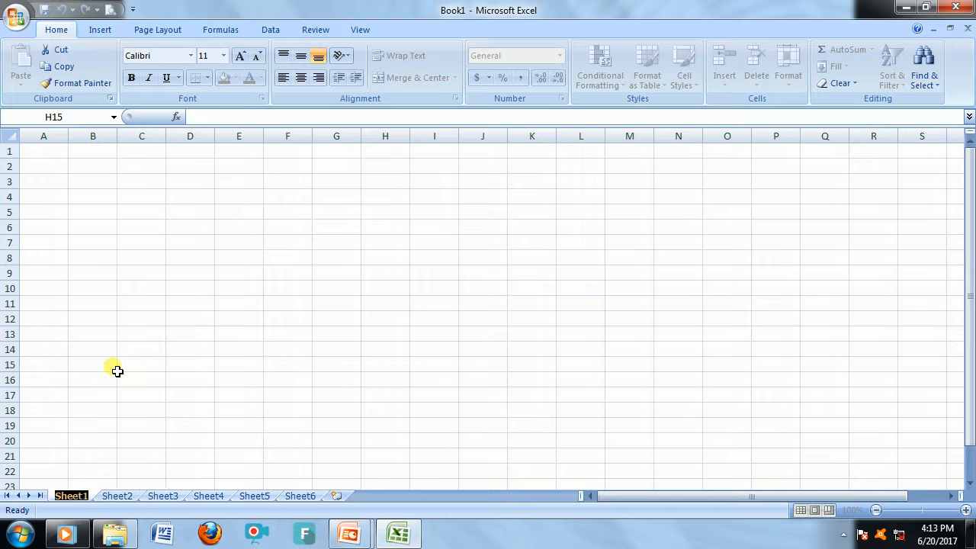
text(Lesson 1)
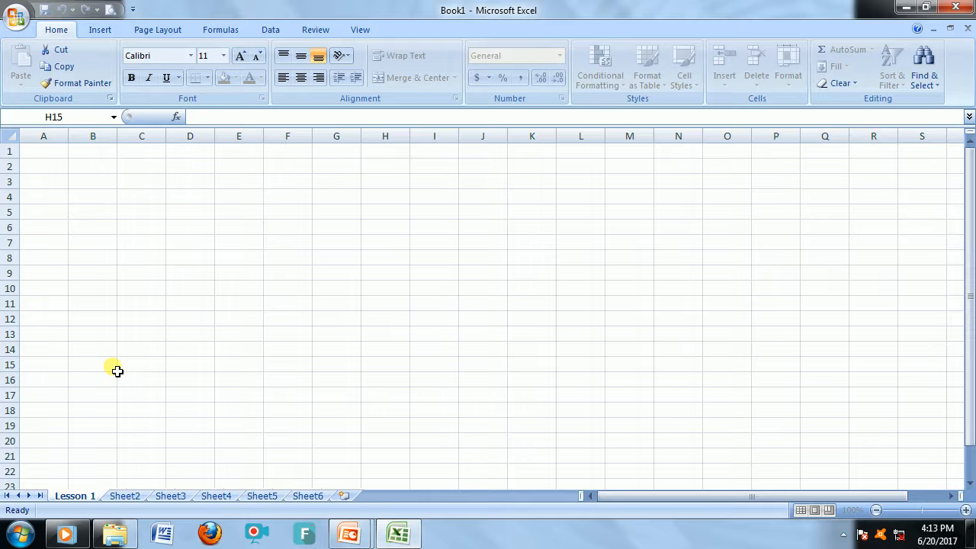
key(Return)
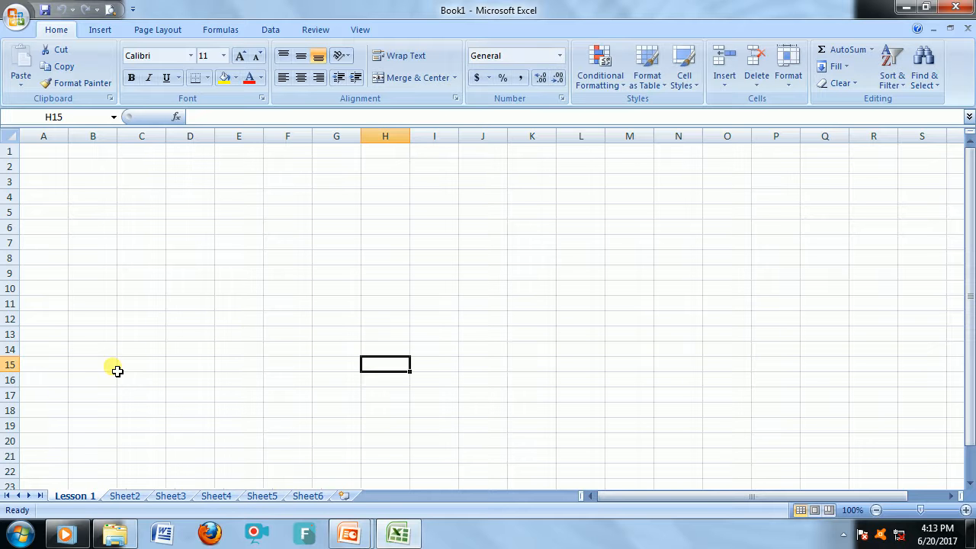
Set the Lesson 1 sheet tab colour to orange from the theme colours.
right_click(76, 498)
mouse_move(106, 447)
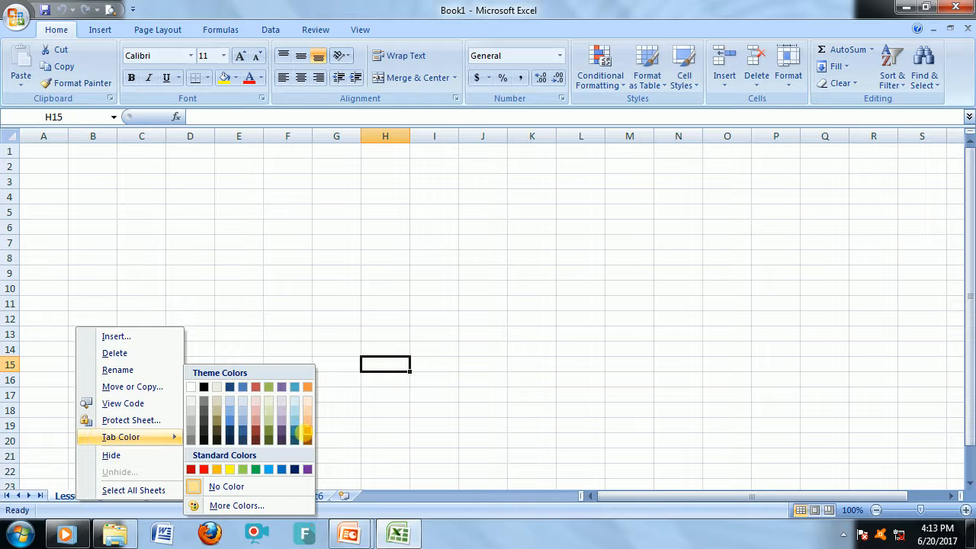
click(310, 438)
click(258, 383)
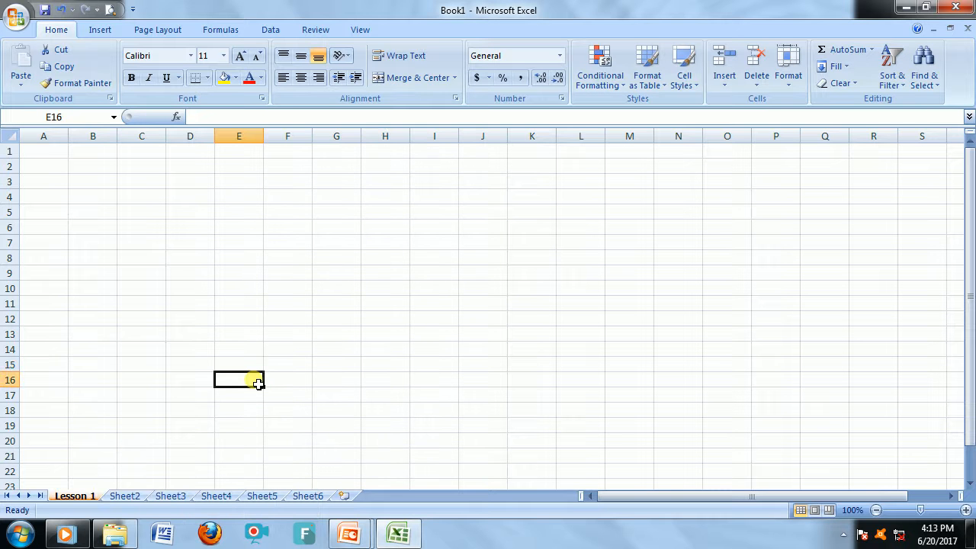
Practise selecting single cells and the range A1 to L21.
click(185, 268)
click(42, 154)
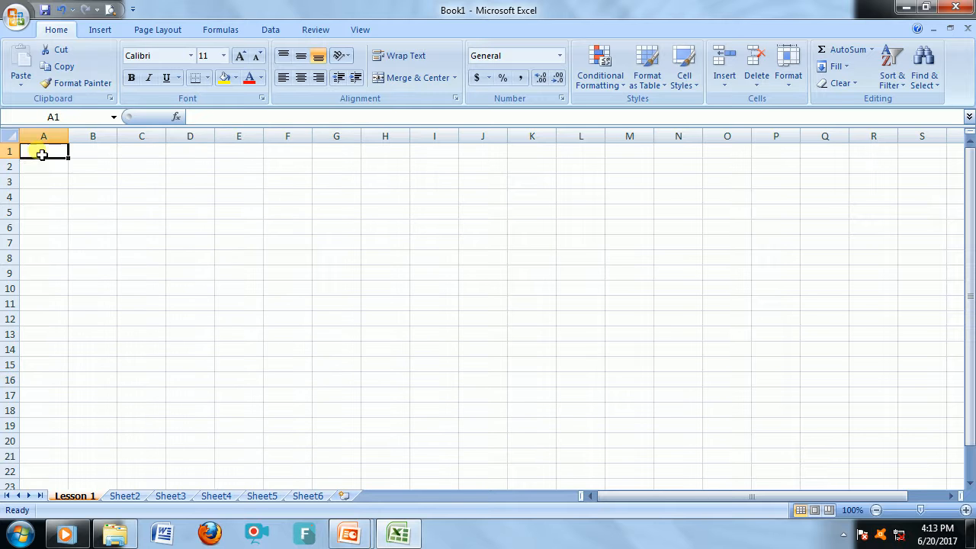
drag(42, 154, 603, 462)
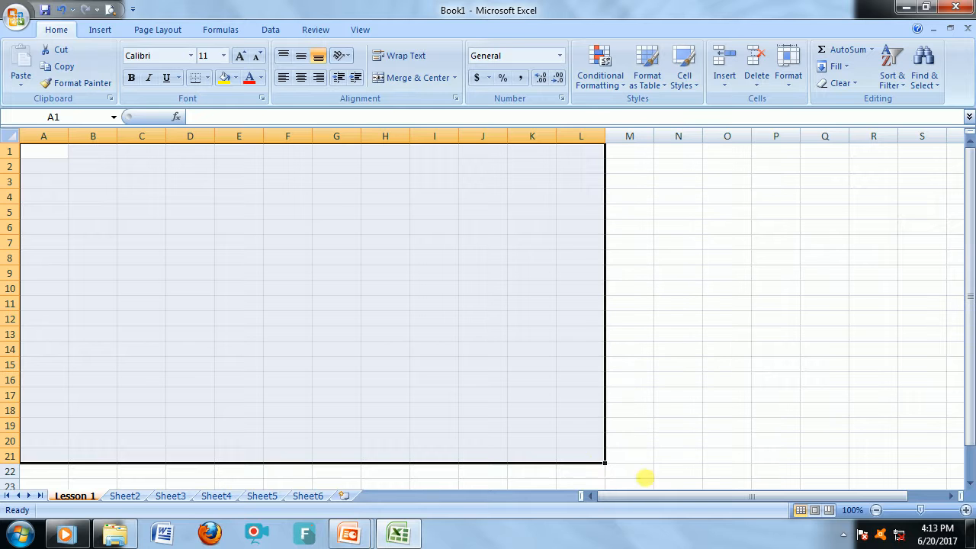
click(425, 354)
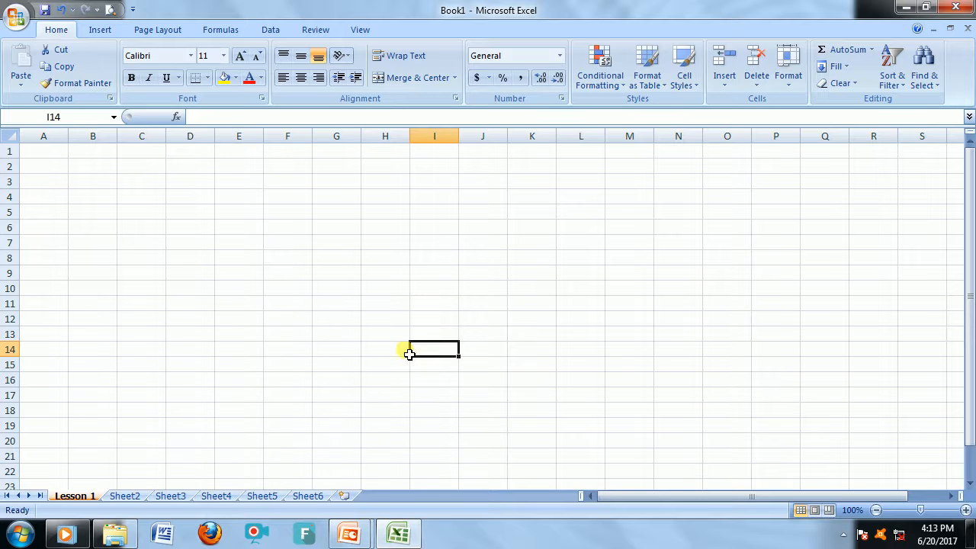
click(229, 309)
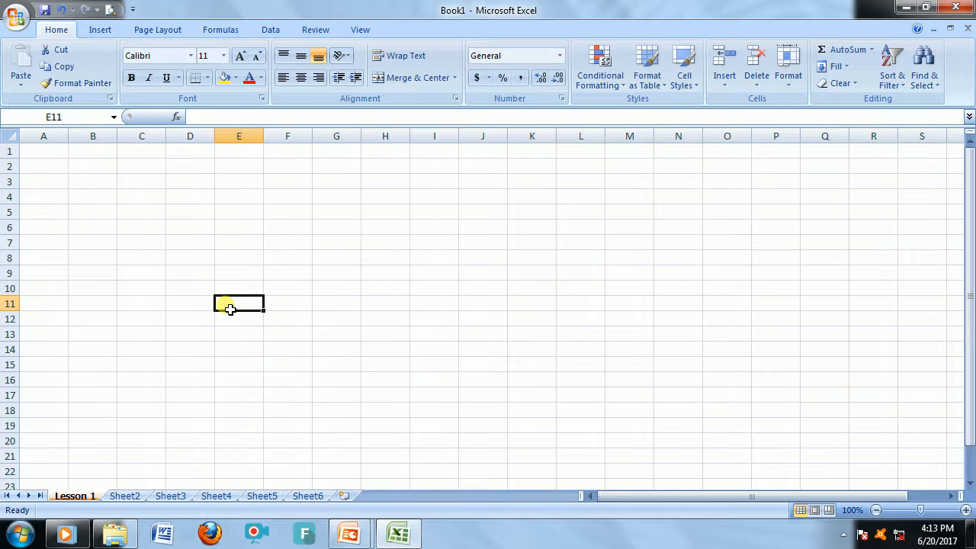
Practise selecting whole columns, the columns B to J, and rows 1 to 15, ending back at A1.
click(53, 137)
click(102, 136)
click(156, 135)
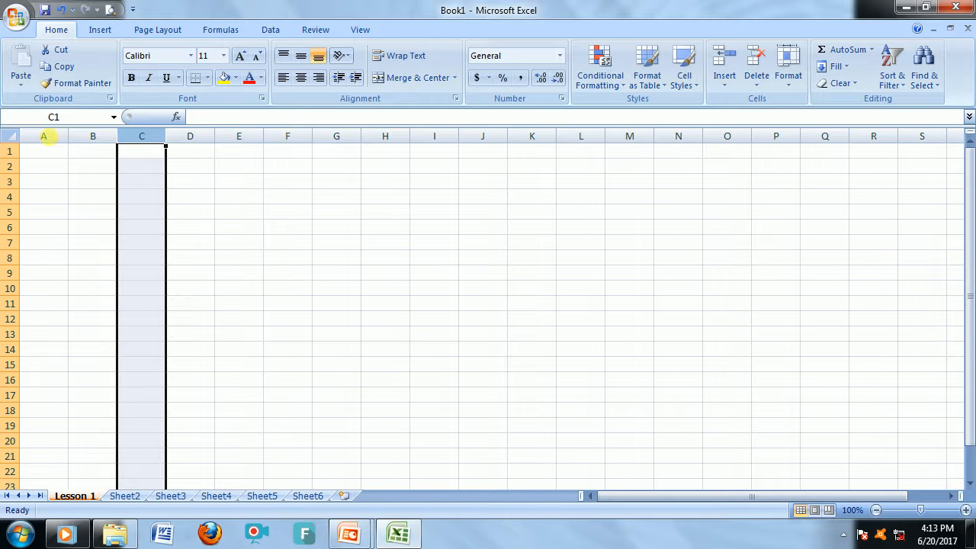
click(86, 137)
drag(92, 140, 480, 141)
click(336, 197)
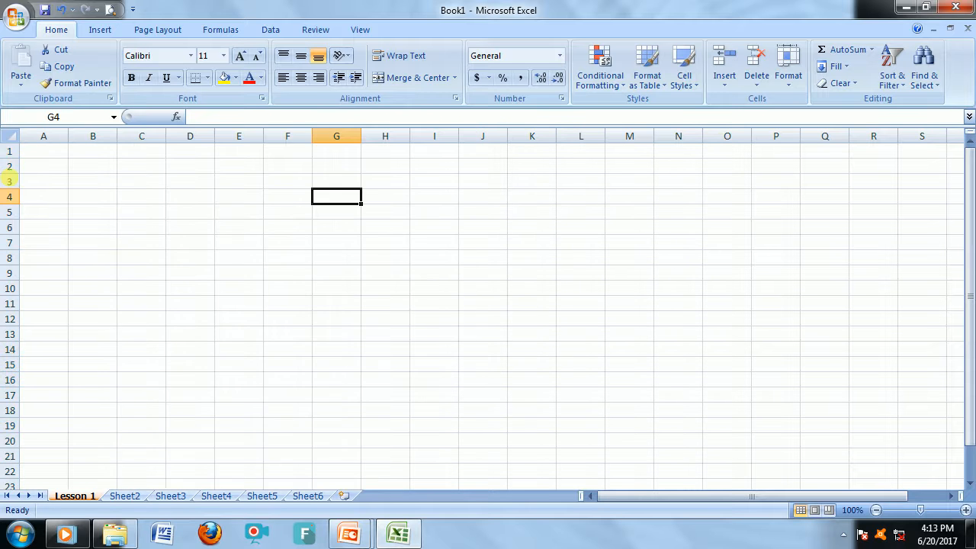
drag(10, 151, 15, 377)
click(39, 308)
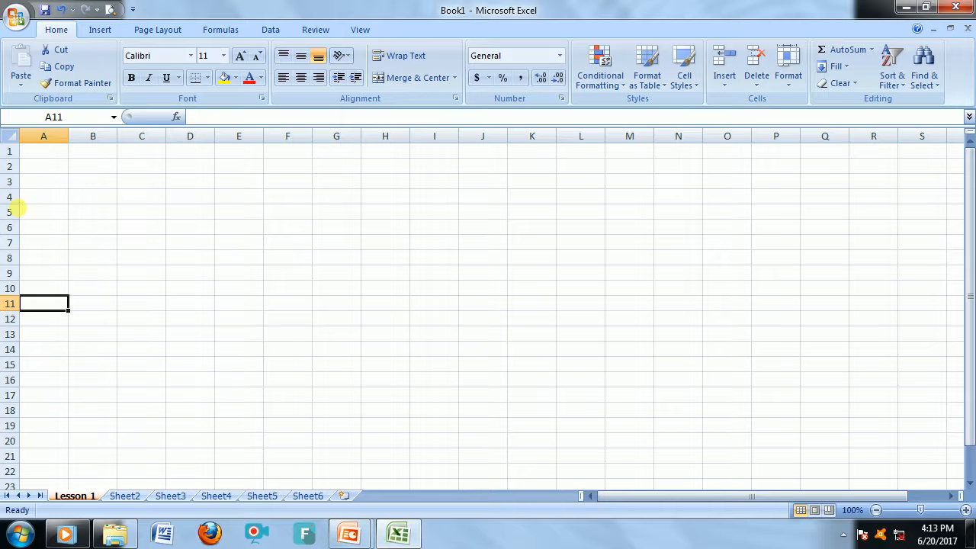
click(30, 150)
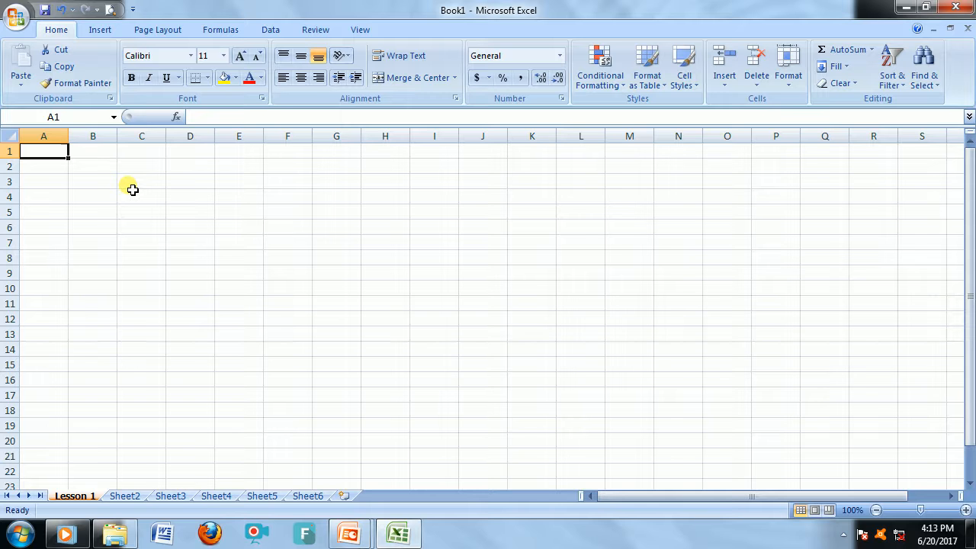
Jump to the sheet's last row and last column, returning to A1 after each.
key(ctrl+Down)
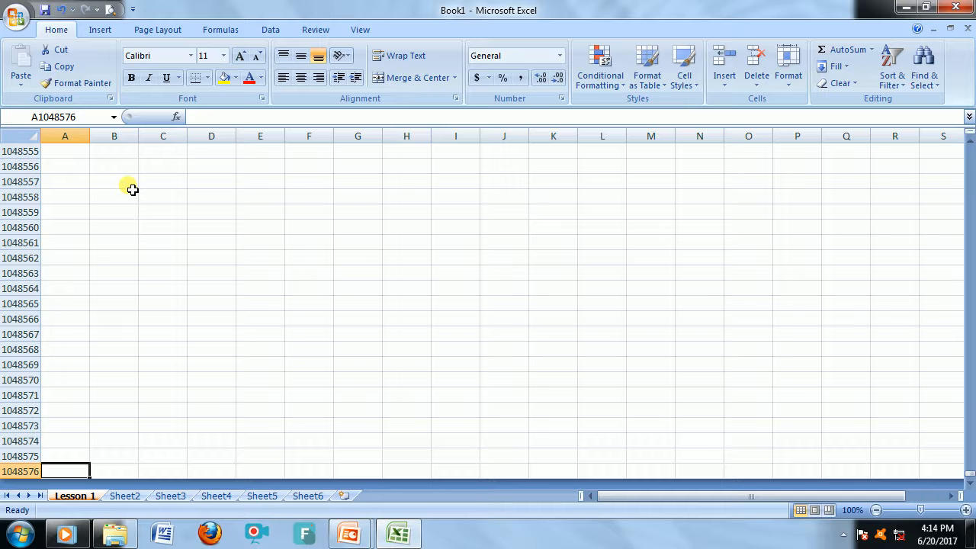
key(ctrl+Home)
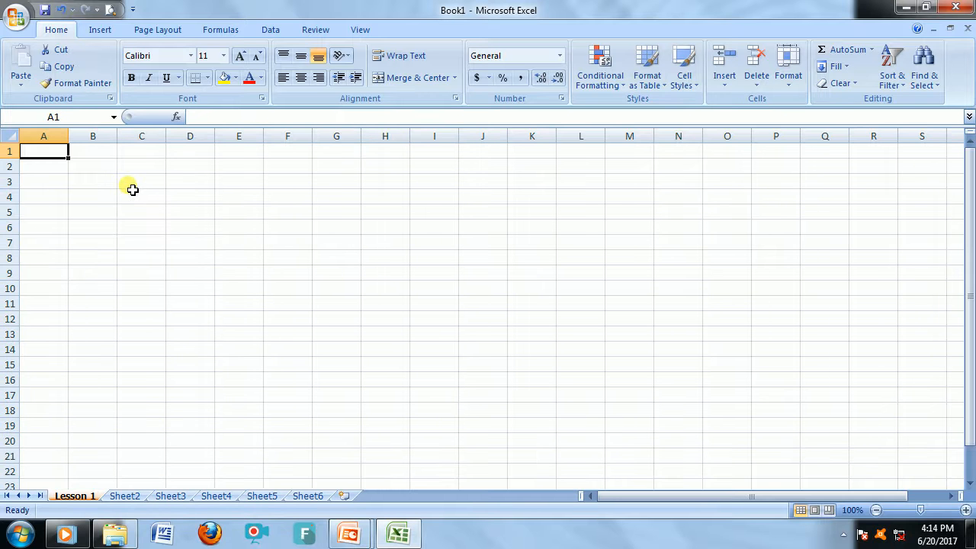
key(ctrl+Right)
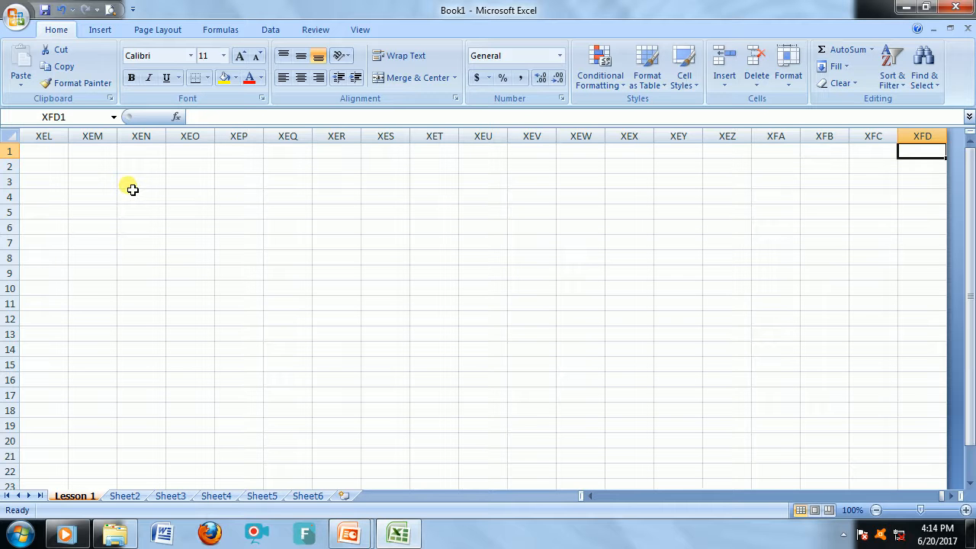
key(ctrl+Home)
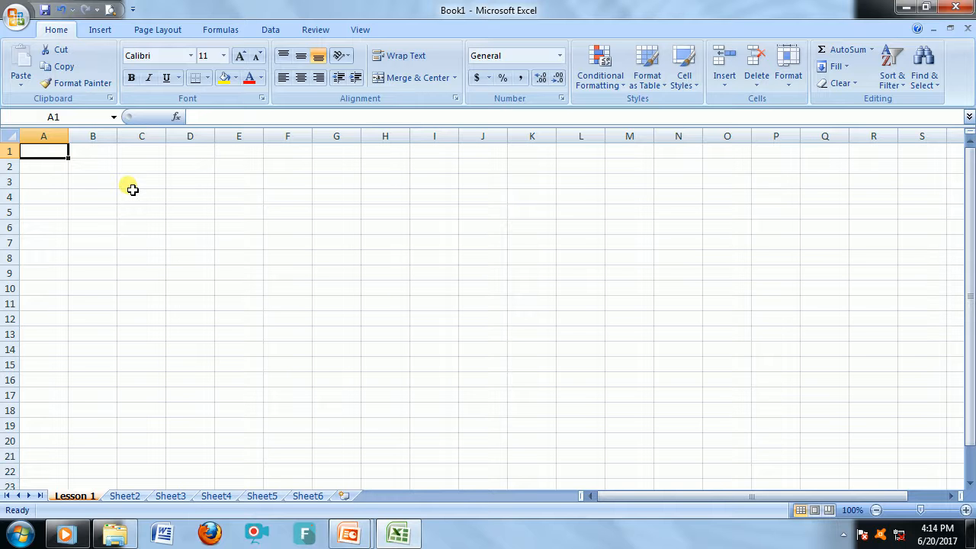
Enter 89 in A1 and 25 in A2.
click(115, 227)
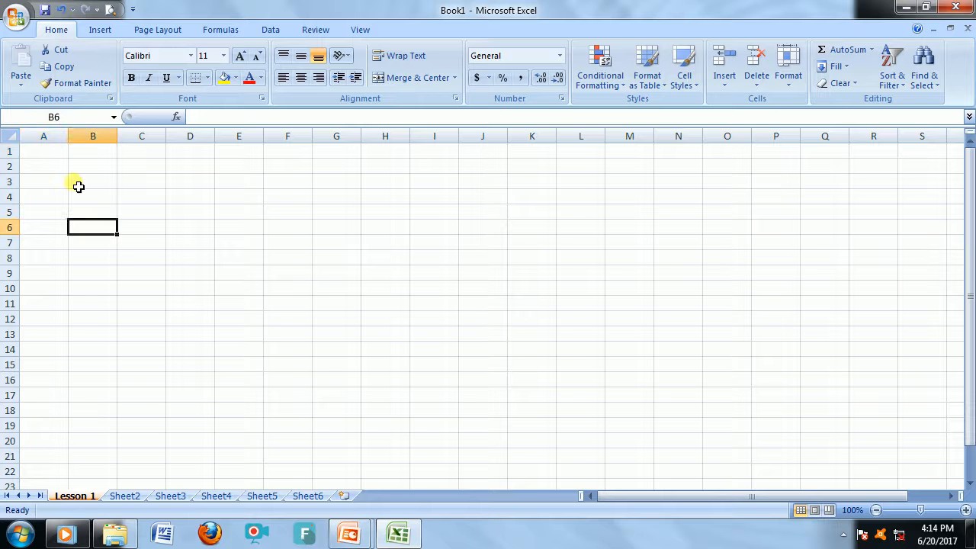
click(55, 156)
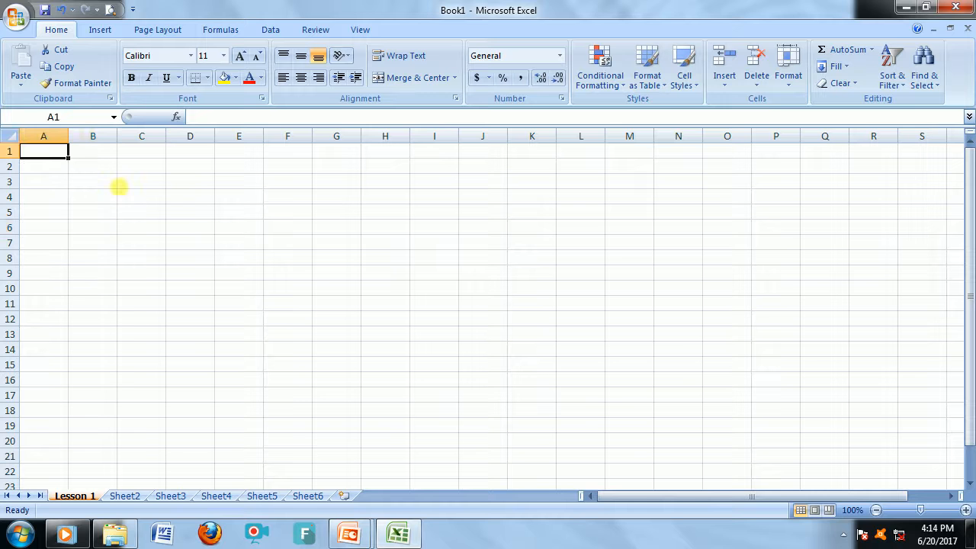
text(89)
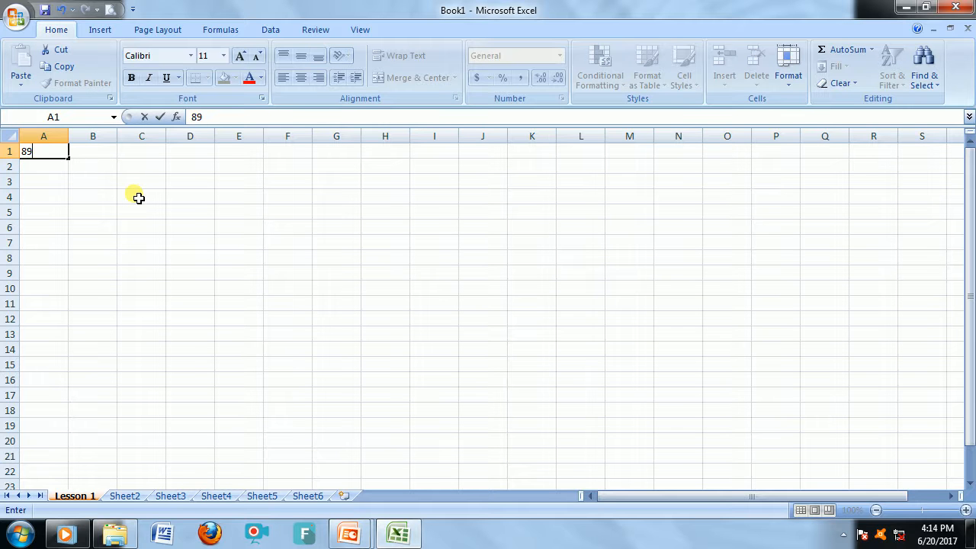
key(Return)
text(25)
key(Return)
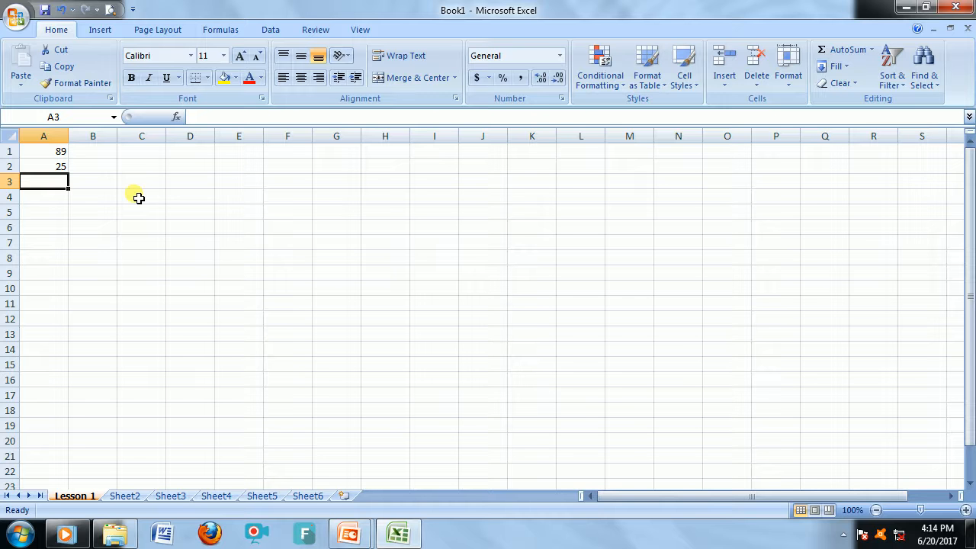
text(=)
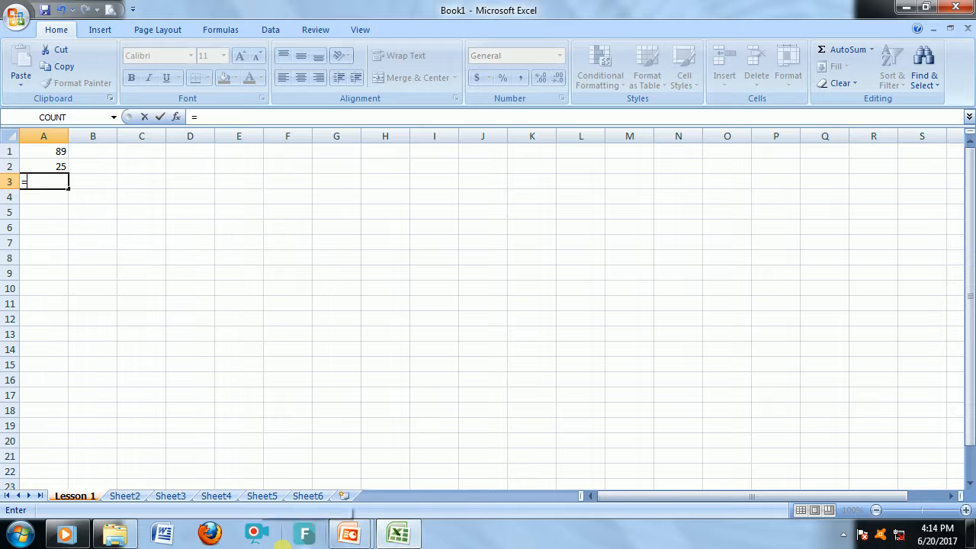
key(Escape)
click(198, 263)
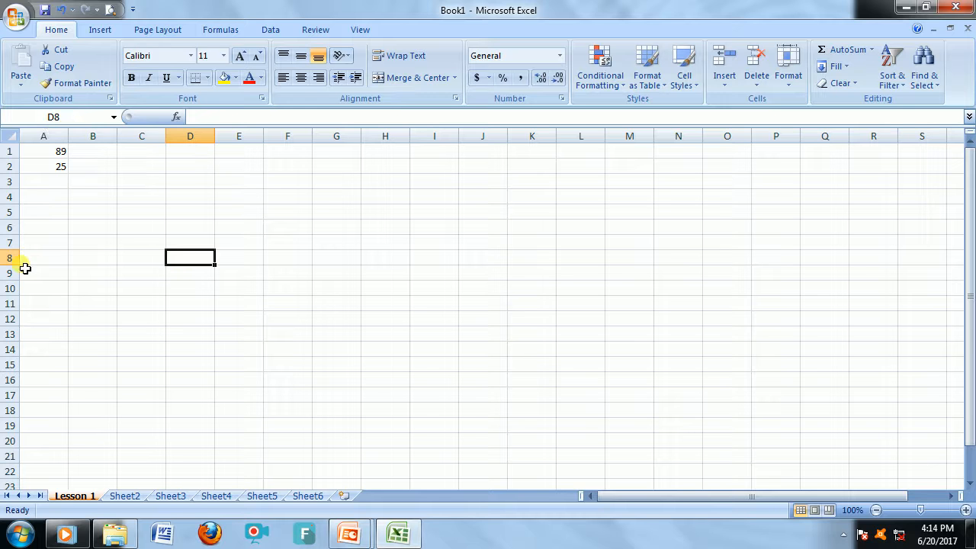
click(235, 322)
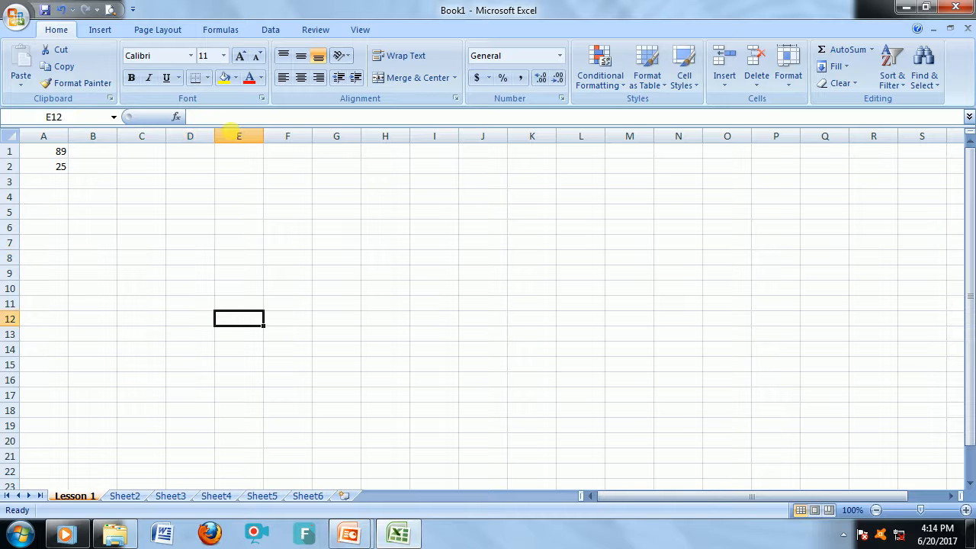
click(166, 250)
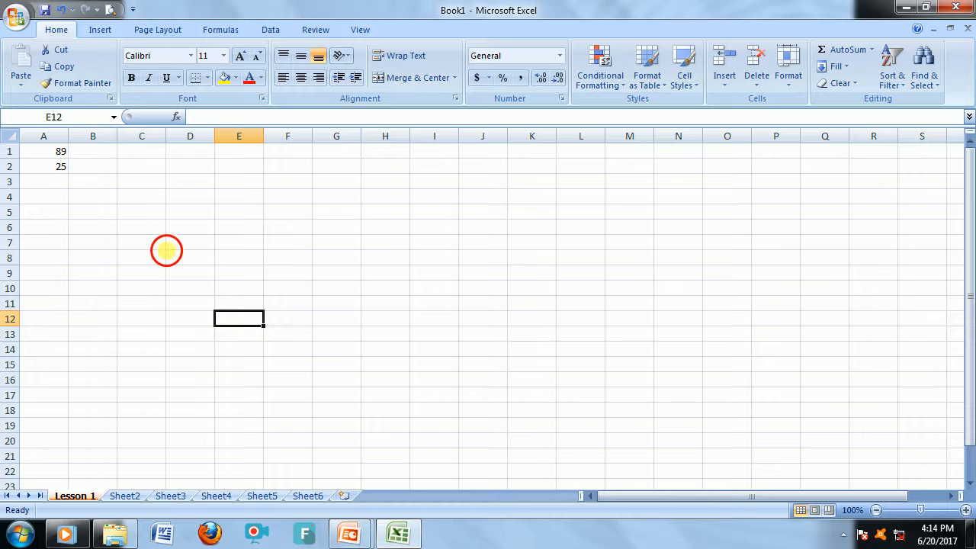
In A3, enter a formula adding A1 and A2.
click(61, 155)
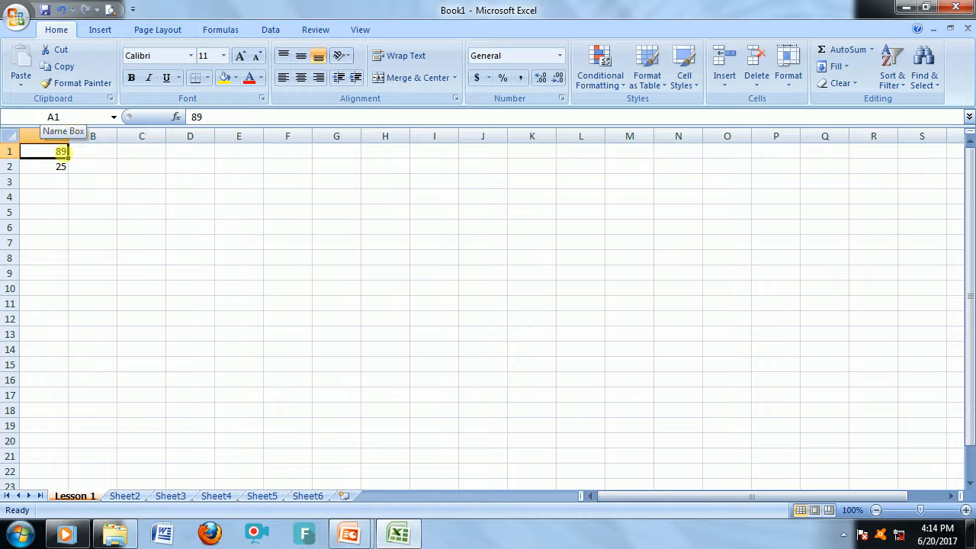
click(58, 167)
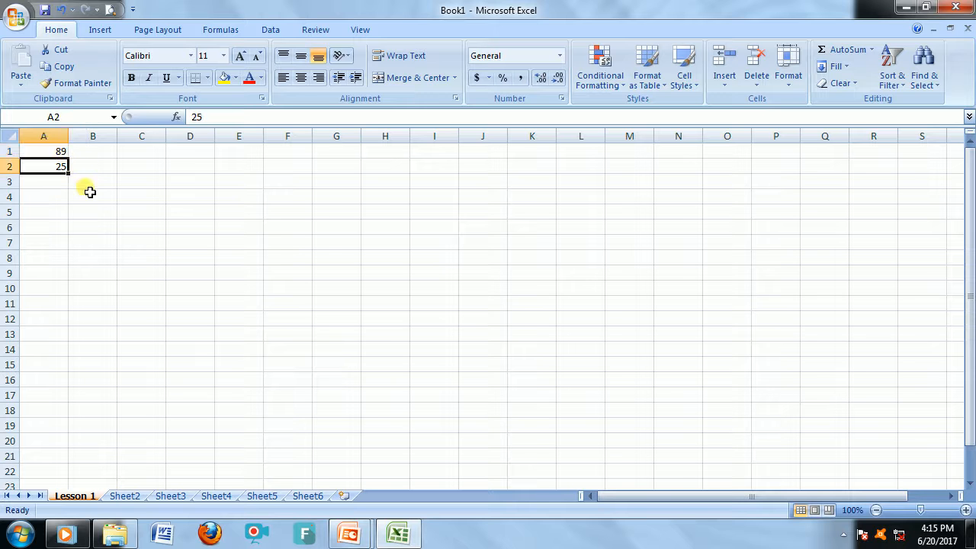
click(53, 192)
click(55, 184)
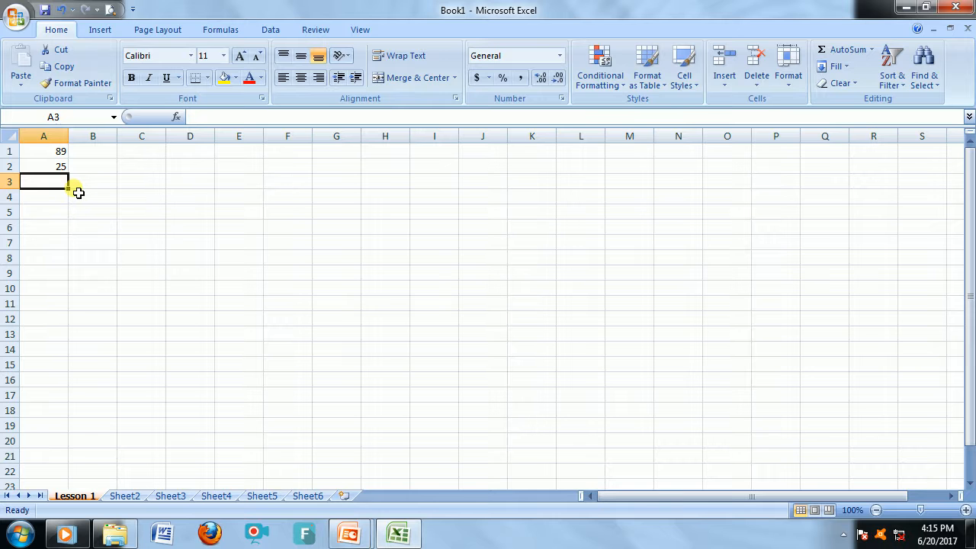
text(=)
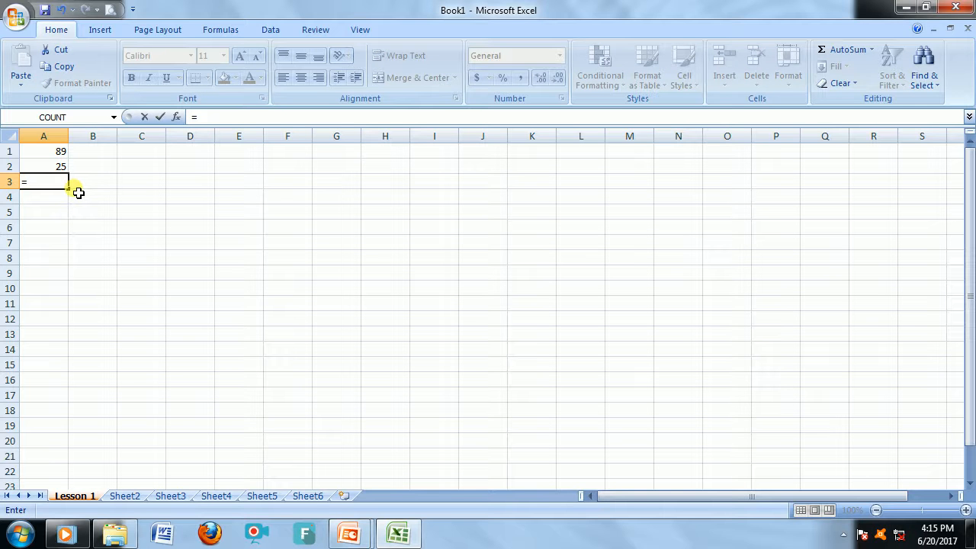
click(50, 157)
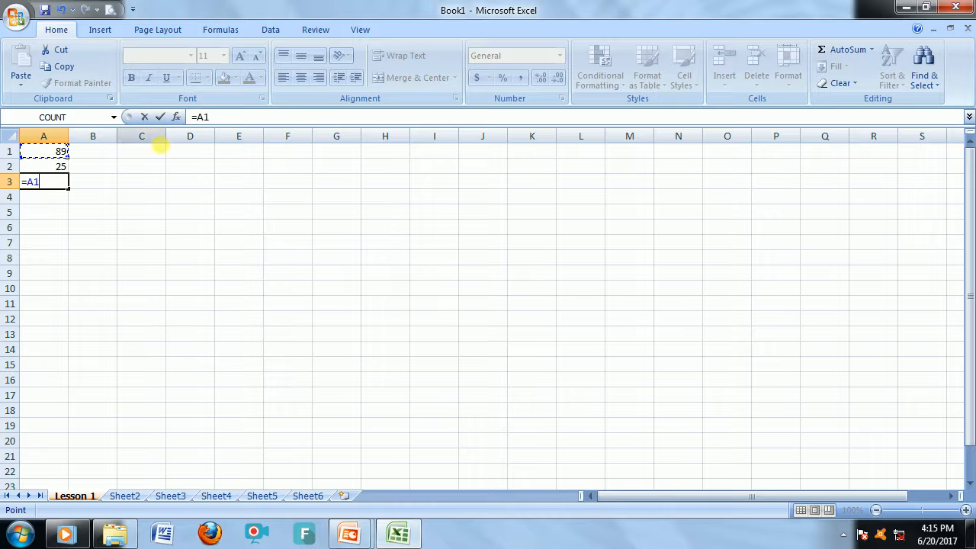
text(+)
click(61, 169)
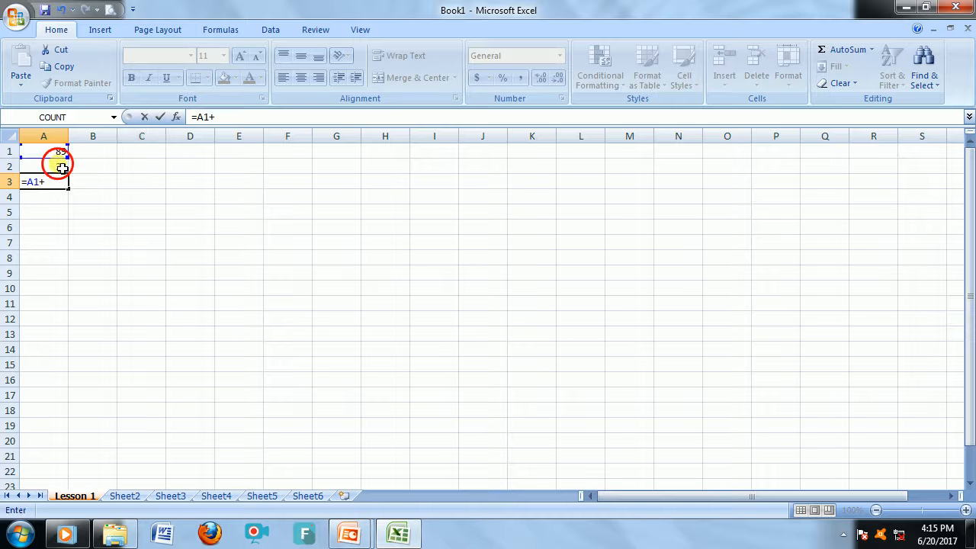
key(Return)
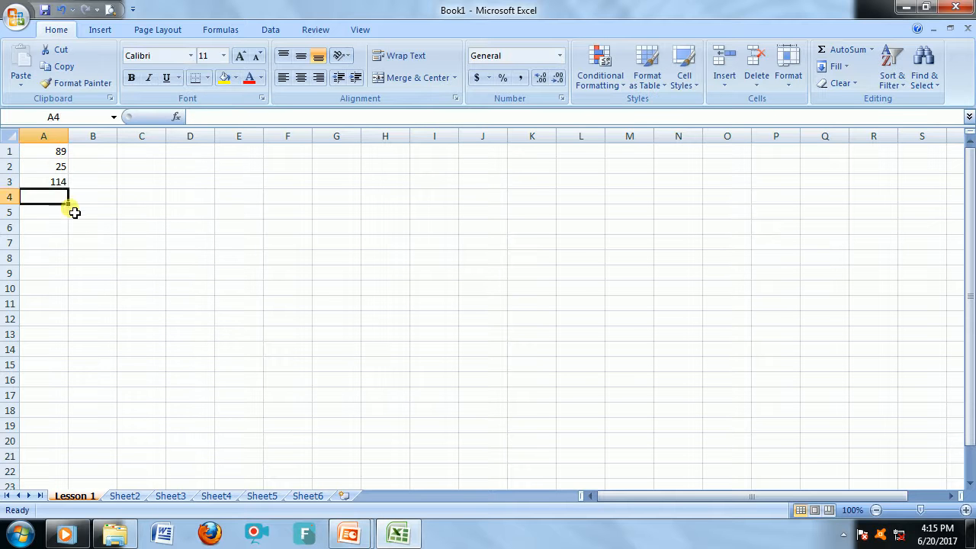
Change the formula in A3 to subtract A2 from A1.
click(52, 182)
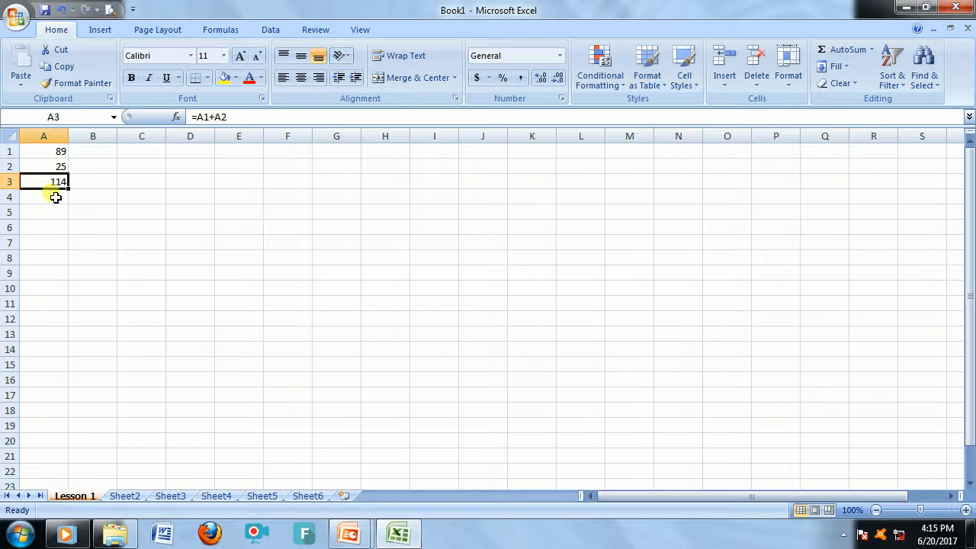
double_click(46, 183)
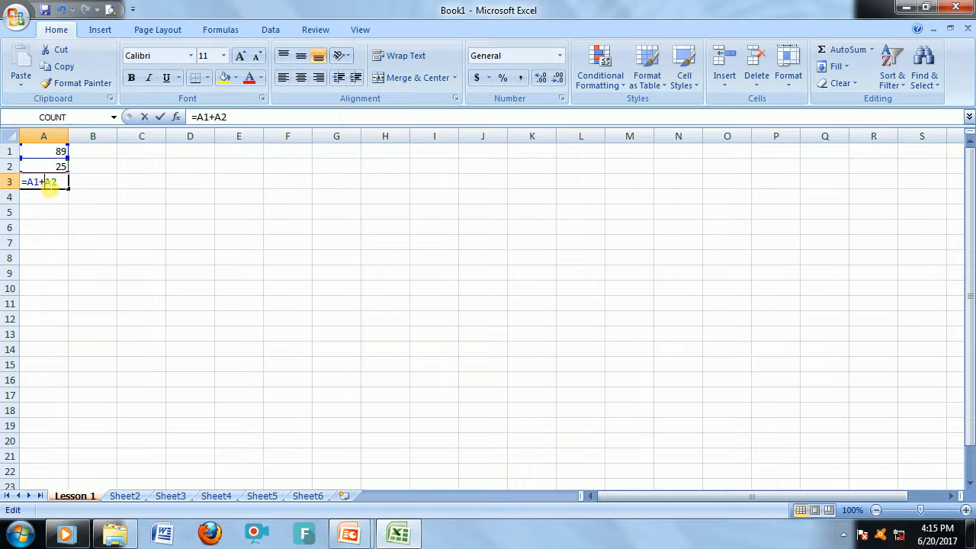
key(BackSpace)
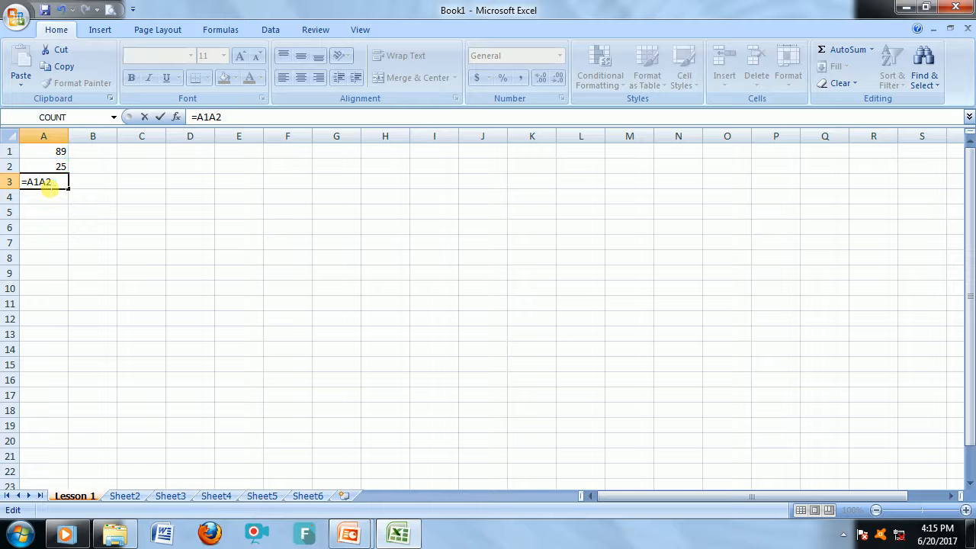
text(-)
key(Return)
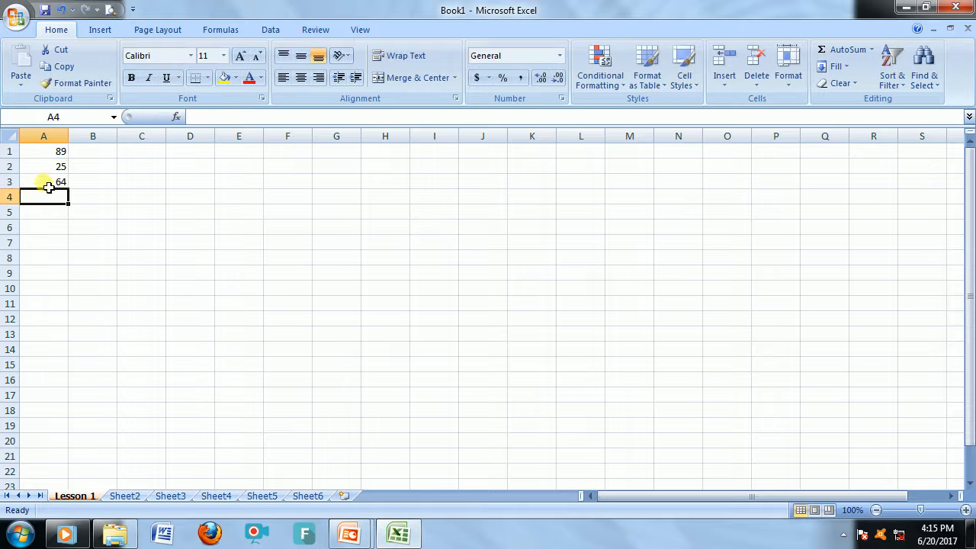
Change the formula in A3 to multiply A1 by A2.
double_click(43, 185)
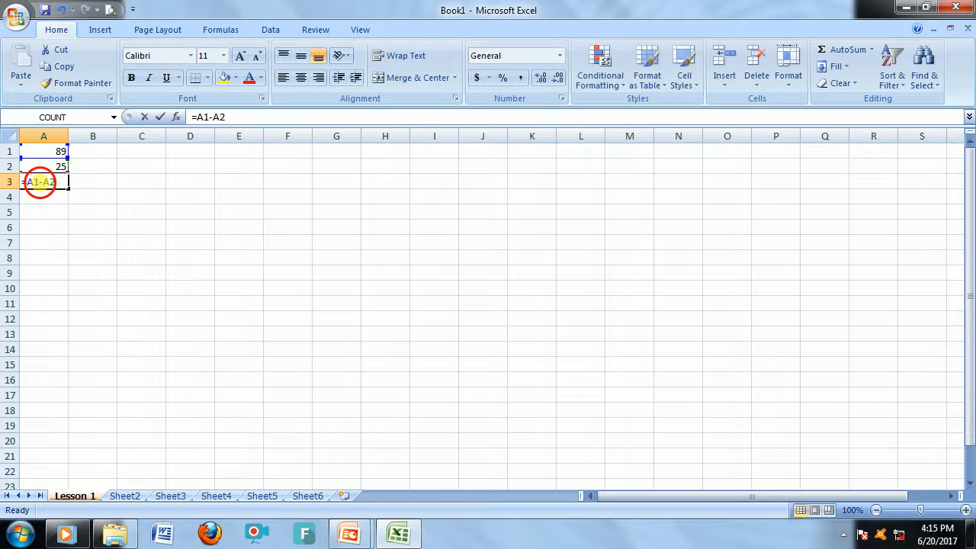
key(Delete)
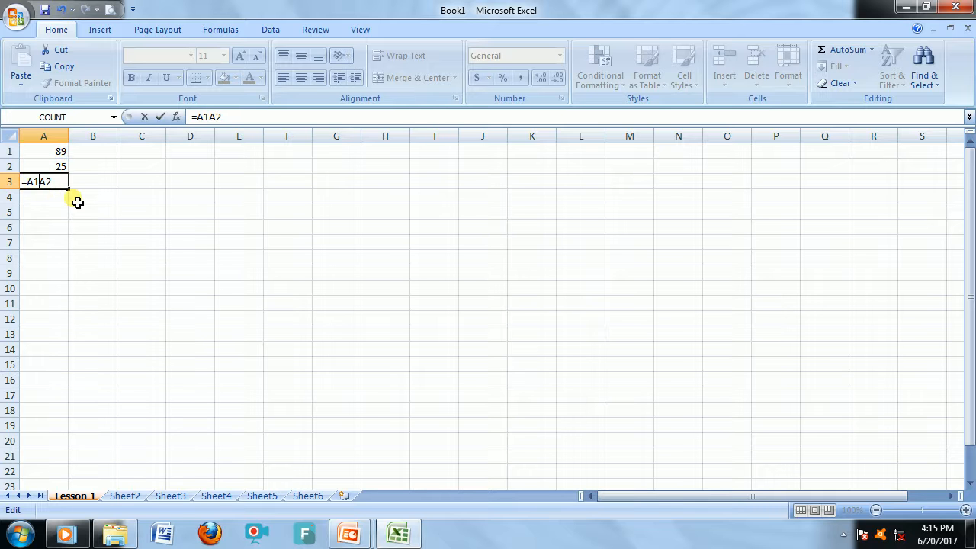
text(*)
key(Return)
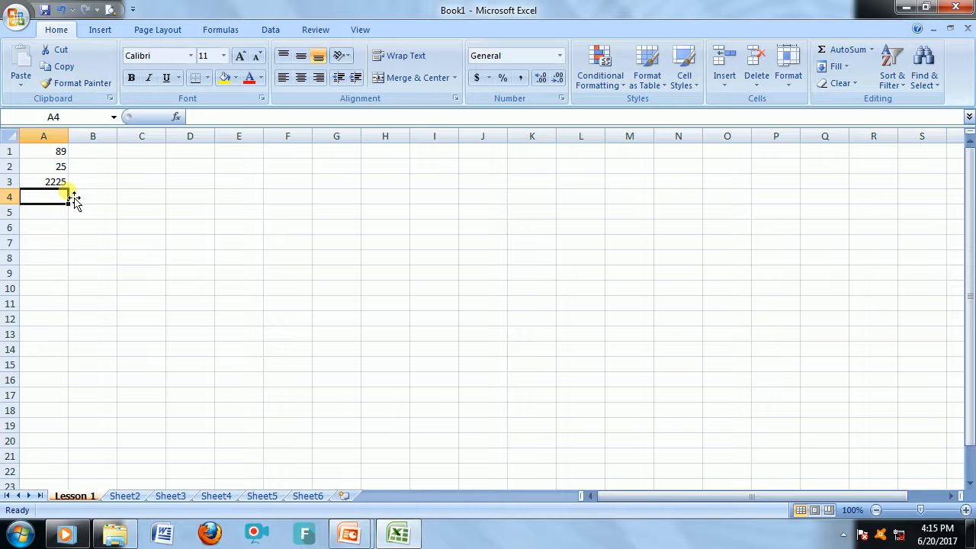
Replace A3's result with an AutoSum of A1 and A2.
click(55, 185)
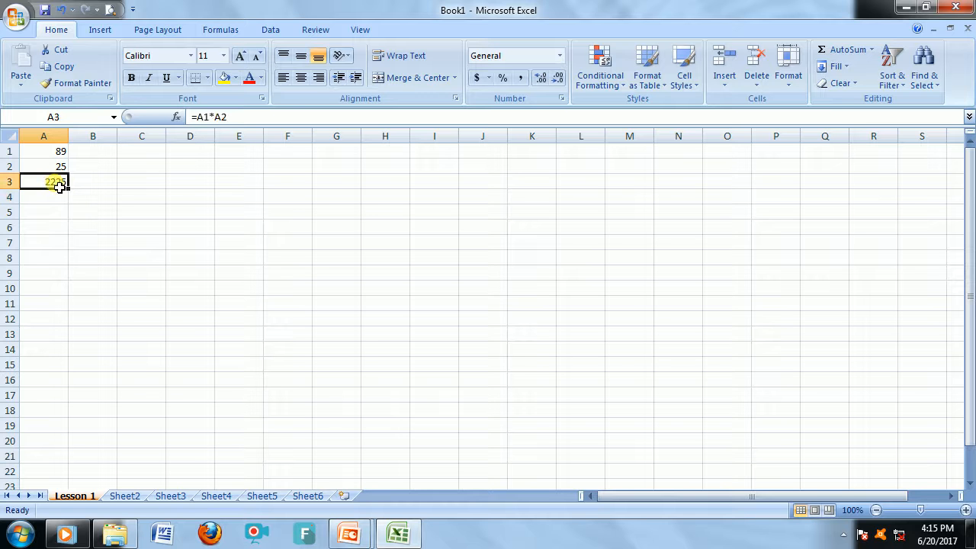
click(84, 212)
click(58, 185)
drag(48, 153, 49, 166)
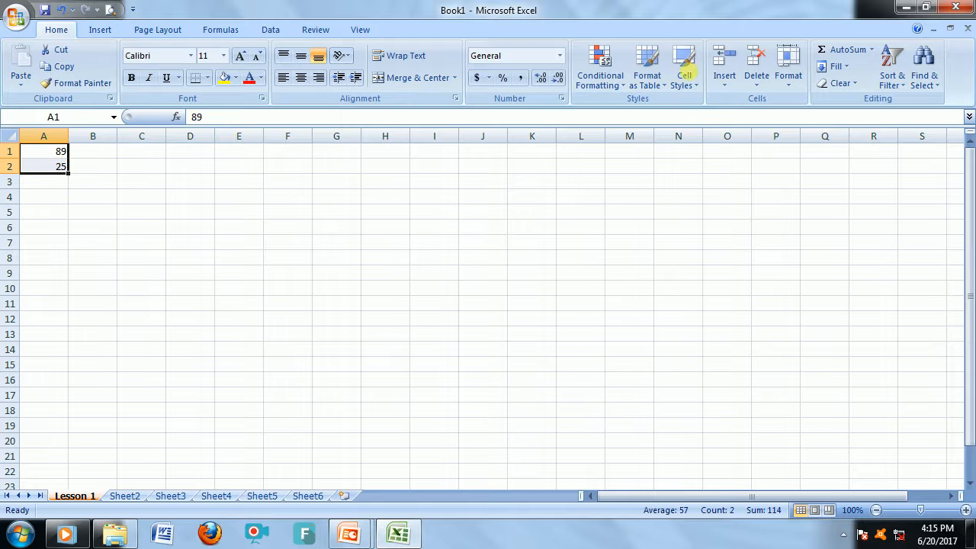
click(850, 55)
click(33, 183)
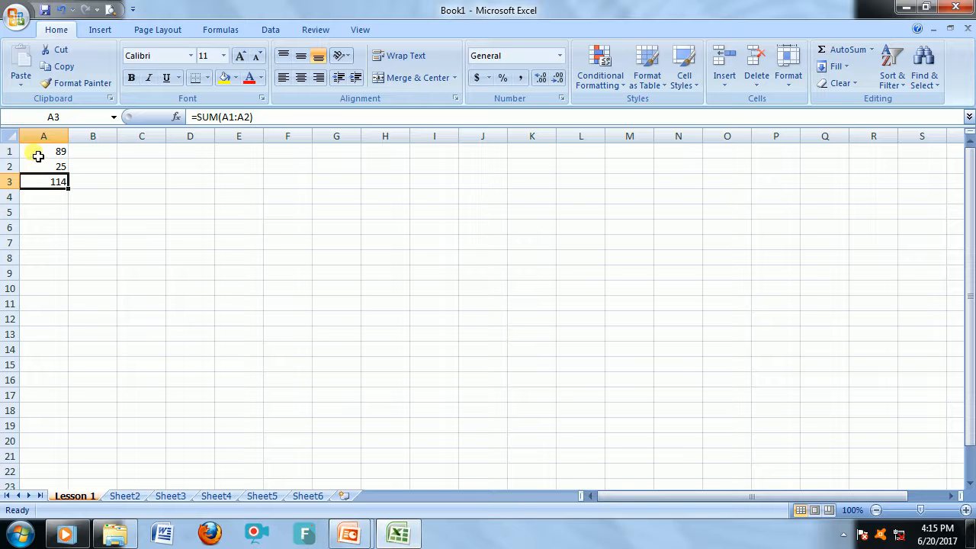
Clear the contents of cells A1 to A11.
click(46, 226)
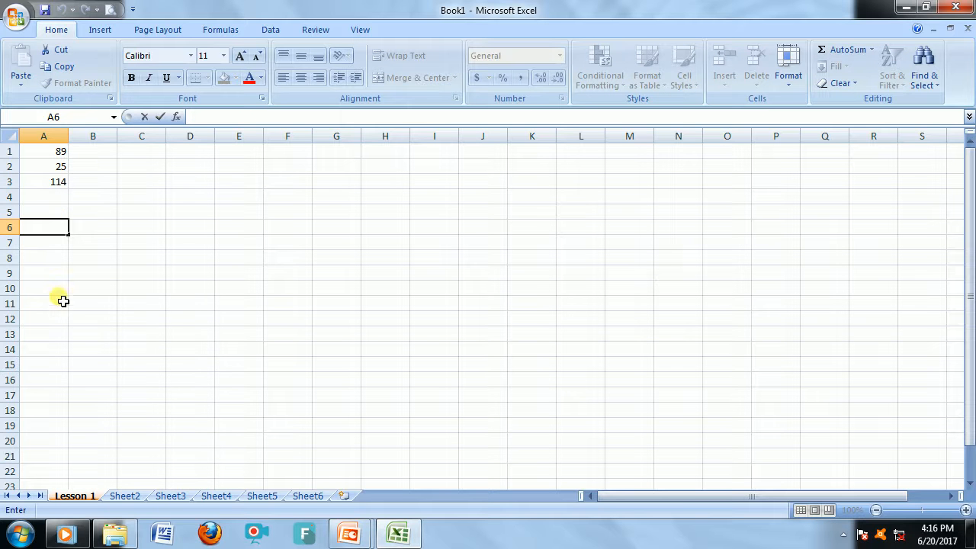
drag(63, 299, 59, 155)
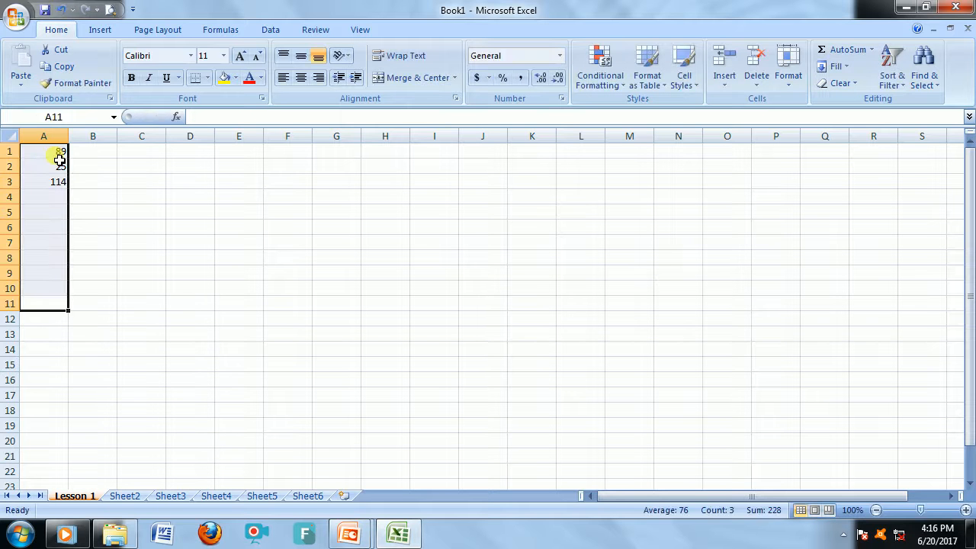
key(Delete)
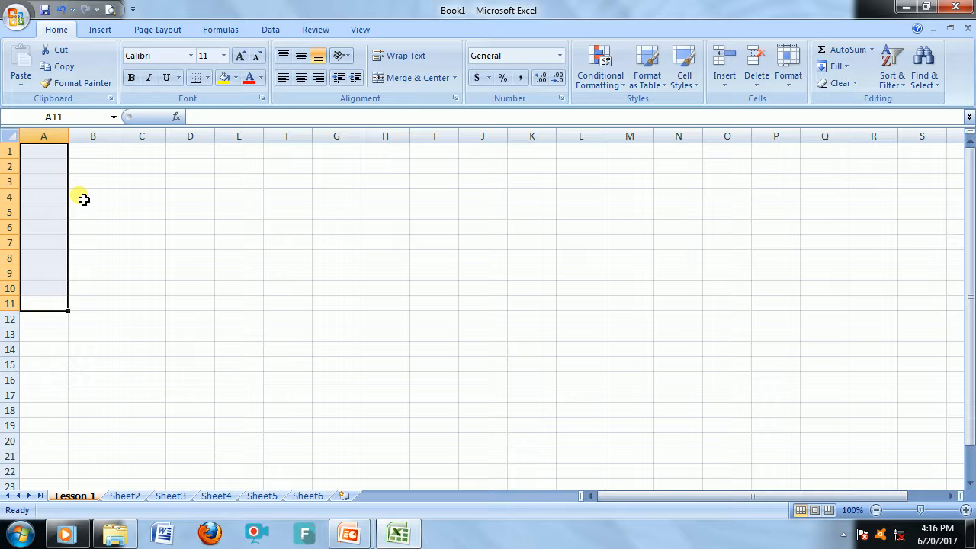
click(84, 199)
Enter Sunday in A2 and autofill the days of the week down to A14.
click(44, 166)
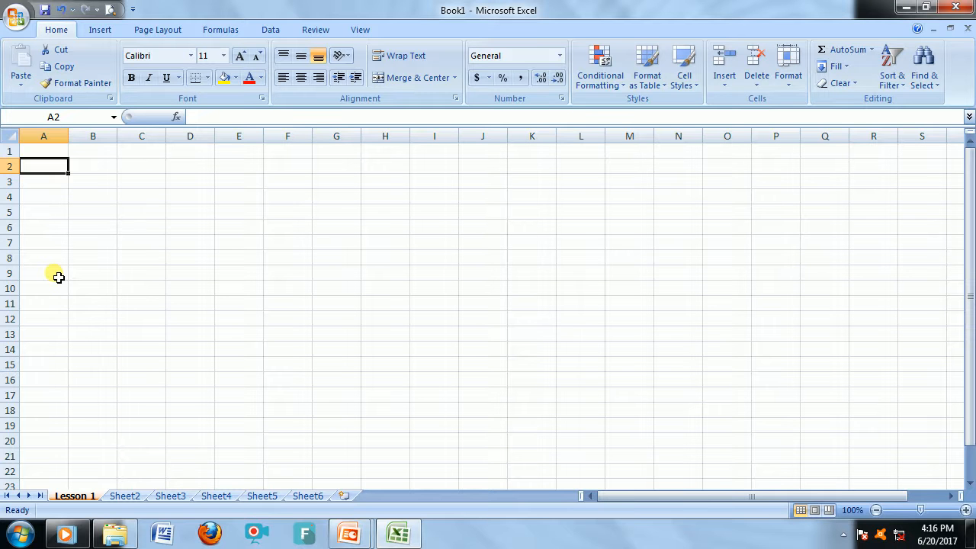
text(Sunday)
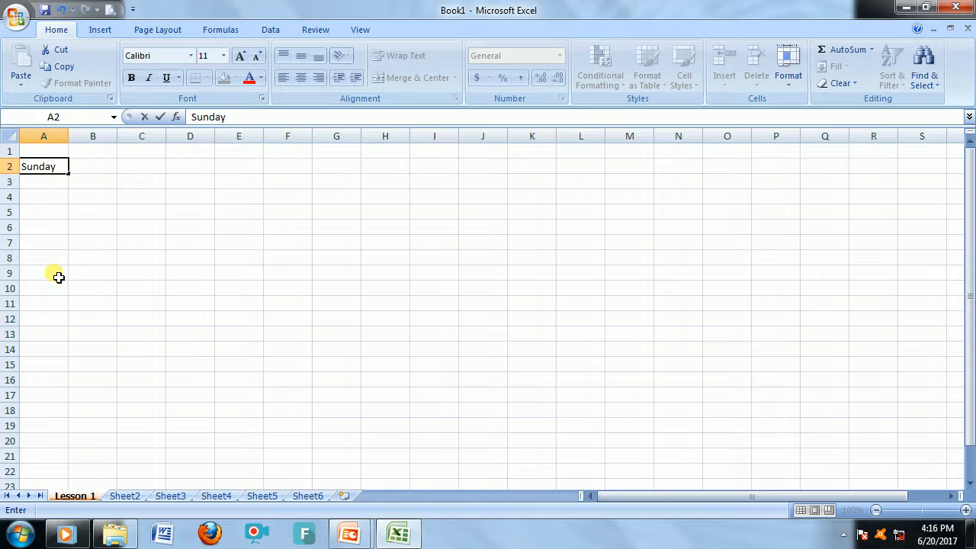
key(Return)
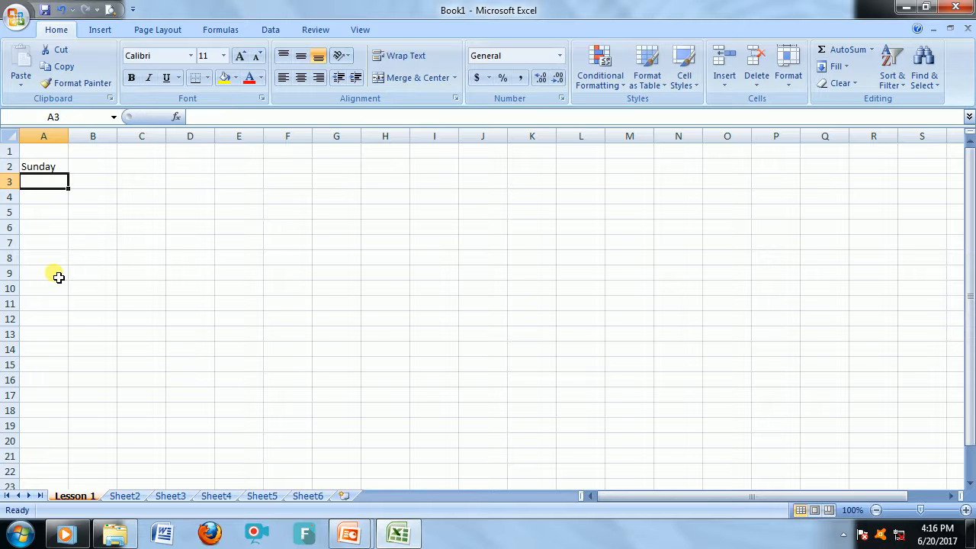
click(48, 171)
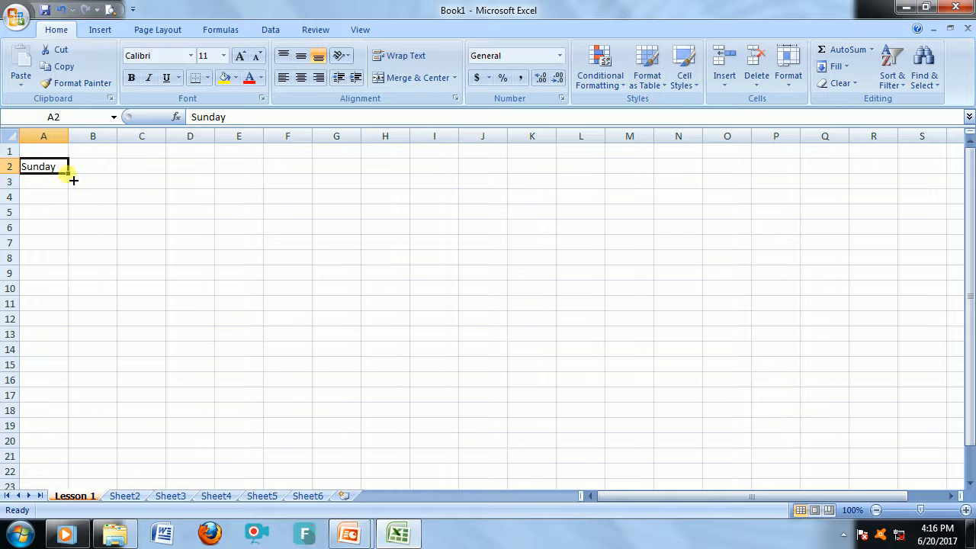
drag(74, 180, 71, 364)
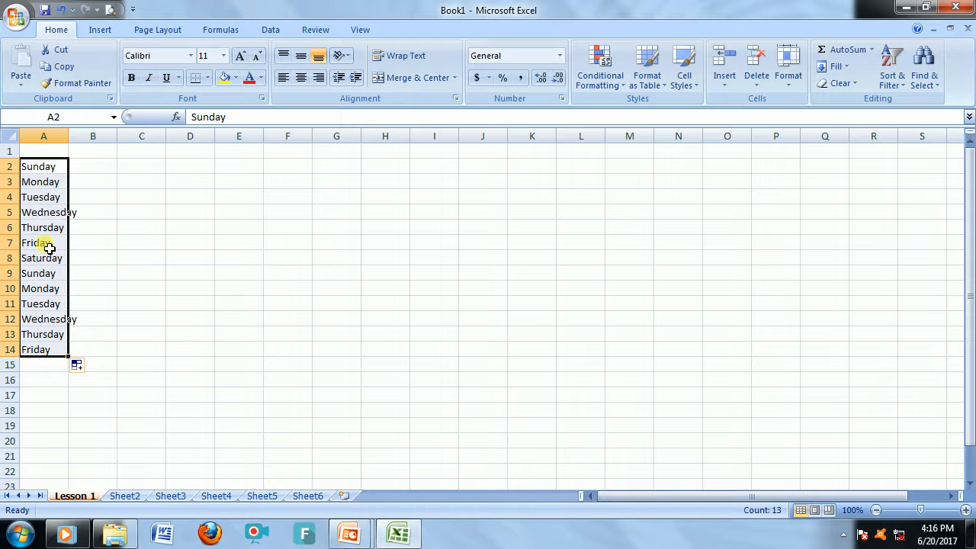
Enter 1 and 2 in C2 and C3, clear the extra entry, and fill the number series down to C14.
click(137, 166)
text(1)
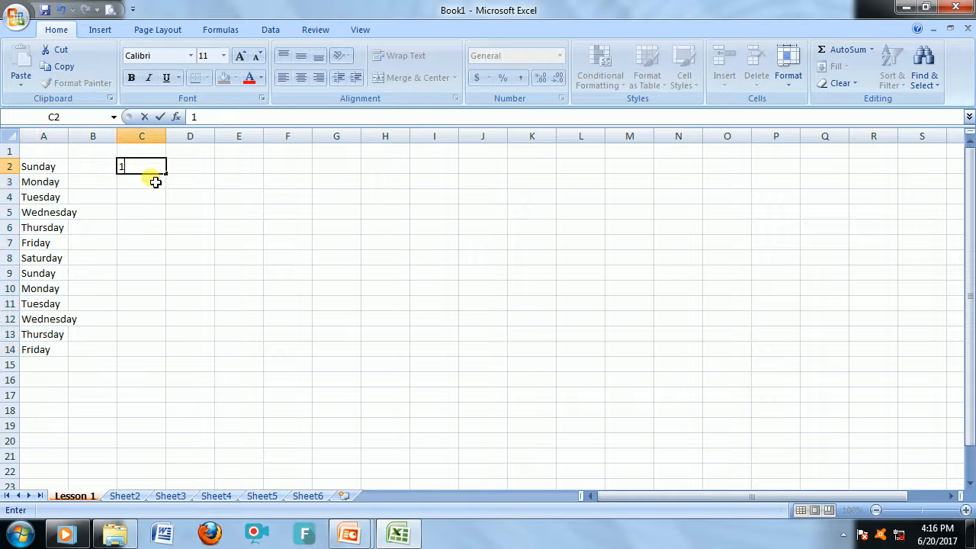
key(Return)
text(2)
key(Return)
text(3)
key(Return)
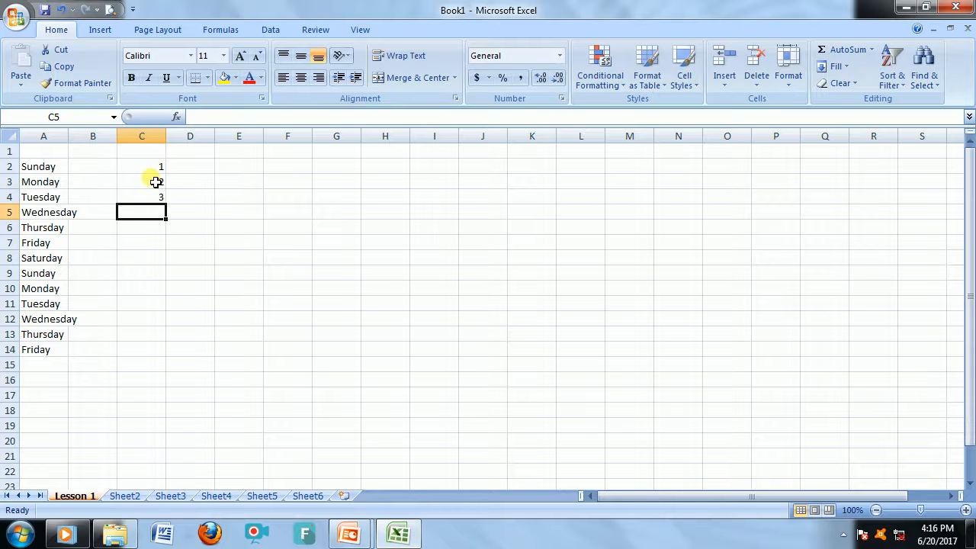
key(Up)
key(Delete)
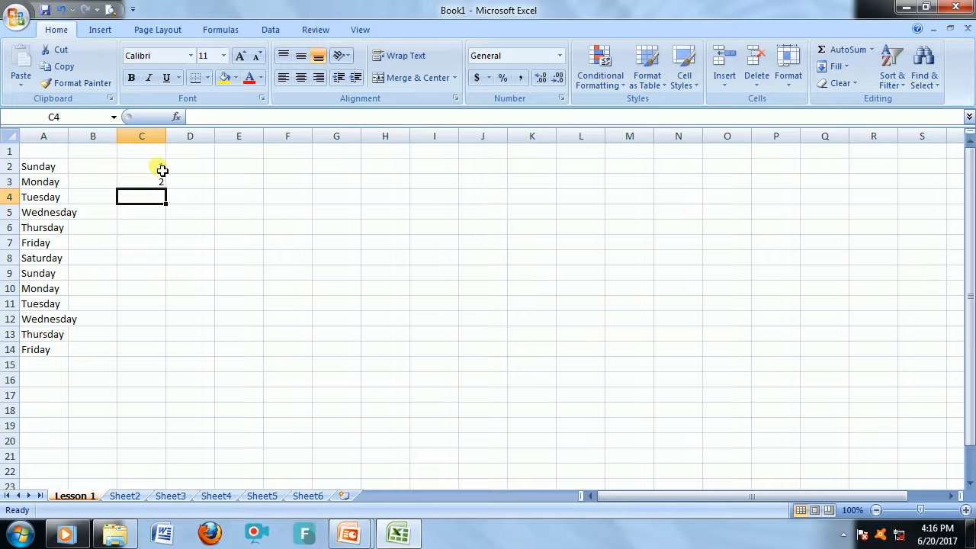
drag(158, 162, 146, 350)
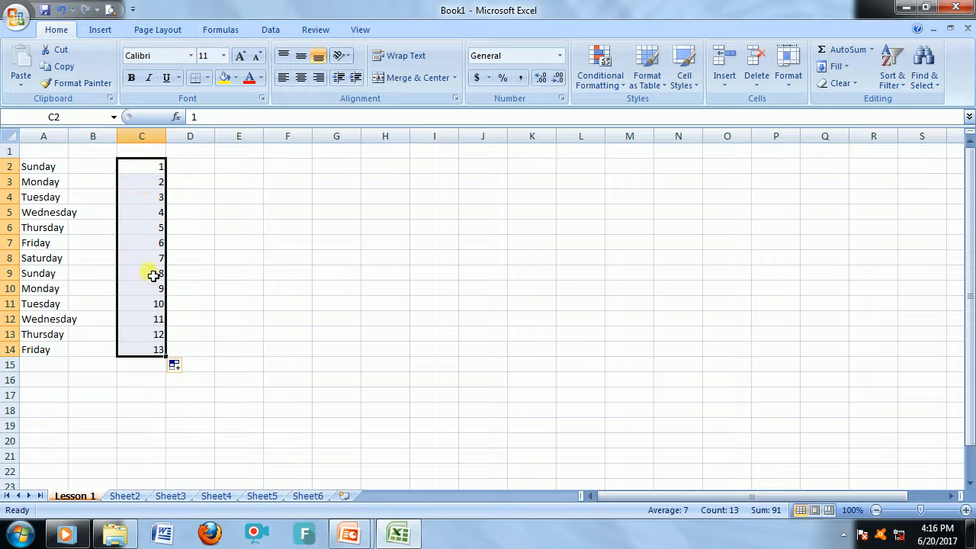
Enter 1 and 3 in D2 and D3 and fill the odd-number series down to D16.
click(197, 171)
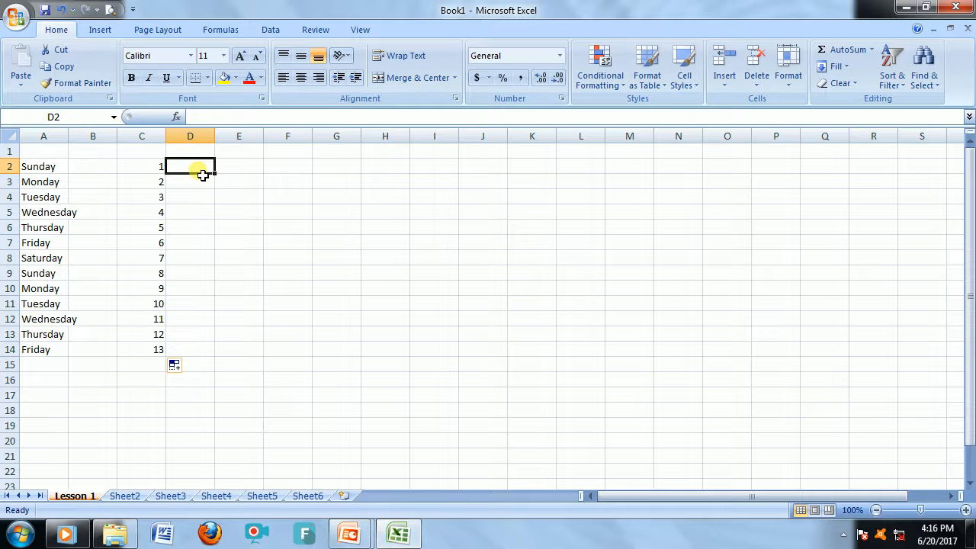
text(1)
key(Return)
text(3)
click(232, 220)
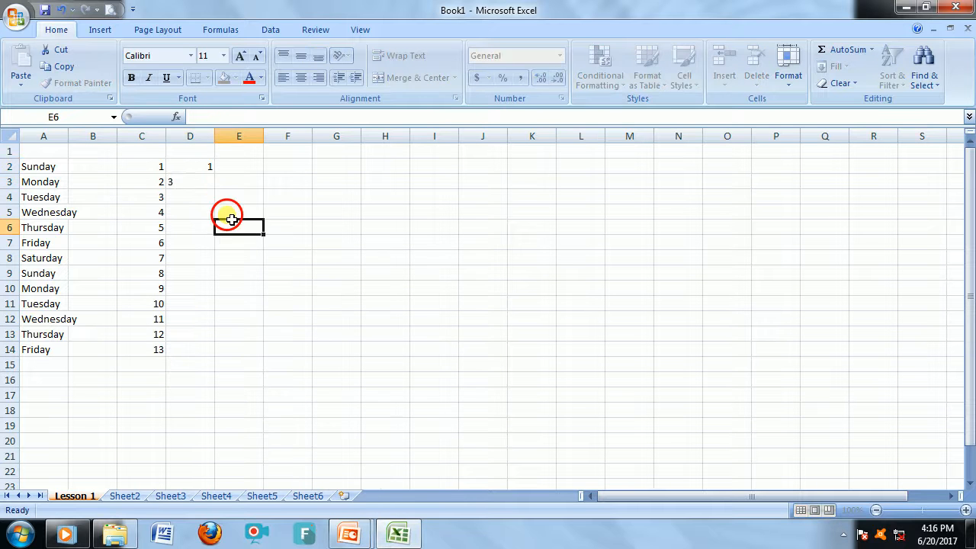
drag(203, 171, 214, 385)
click(264, 282)
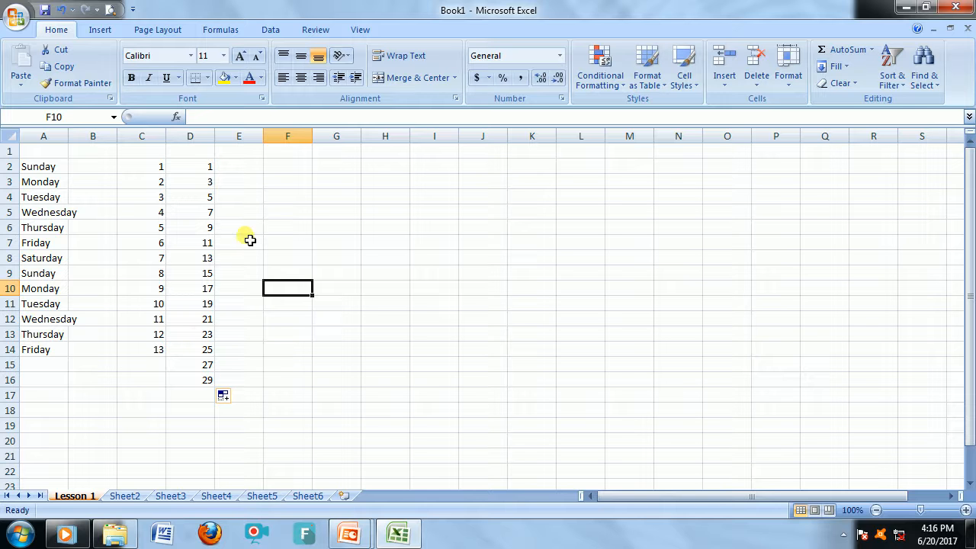
Enter Jan in F2 and autofill the month series down to F14.
click(287, 166)
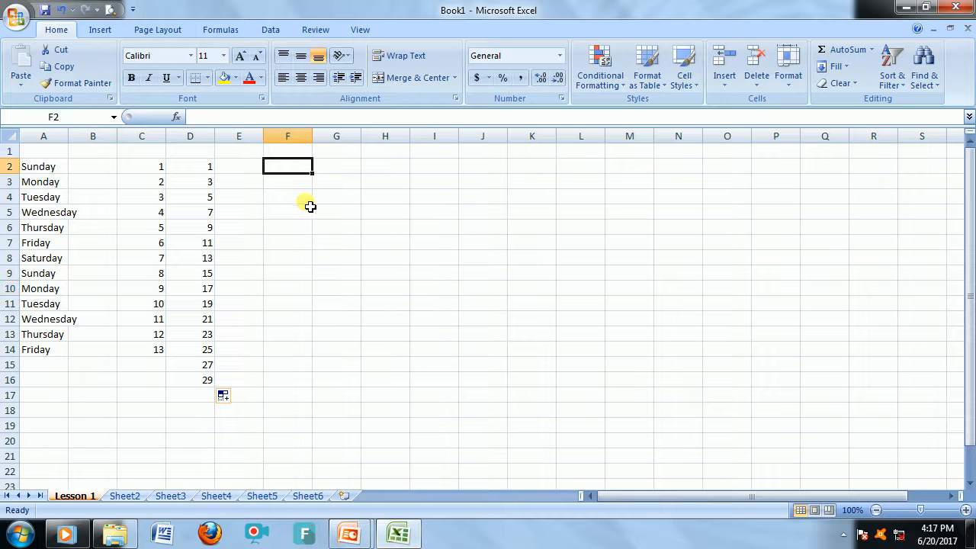
text(Janu)
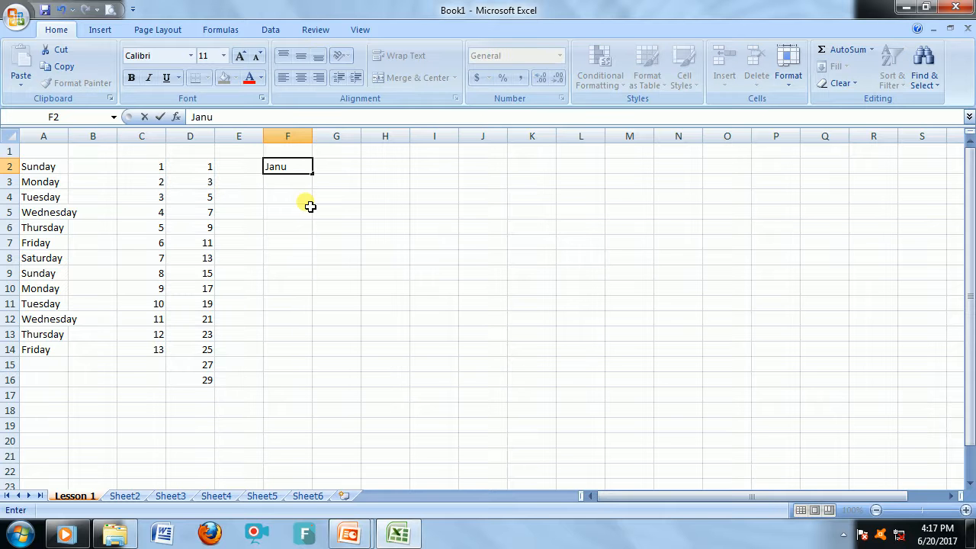
key(BackSpace)
key(Return)
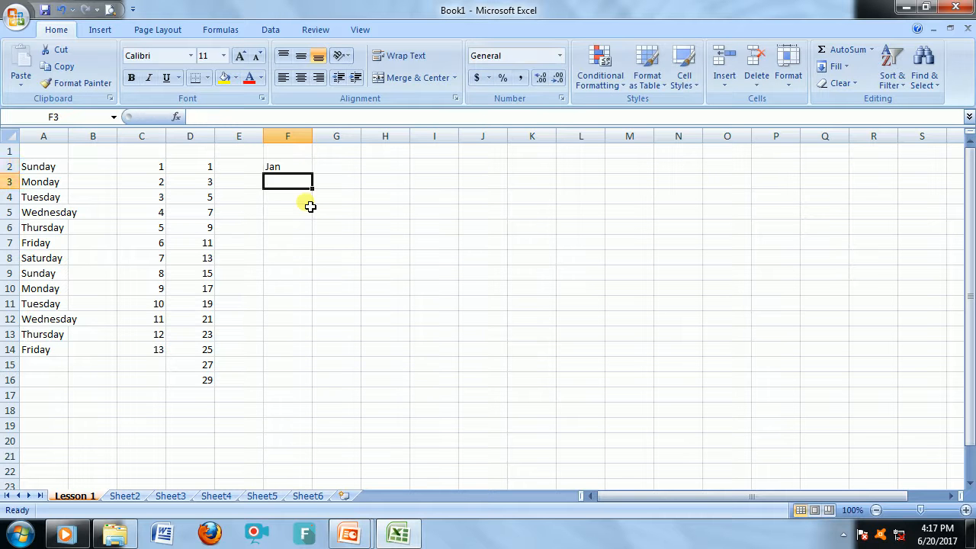
click(294, 168)
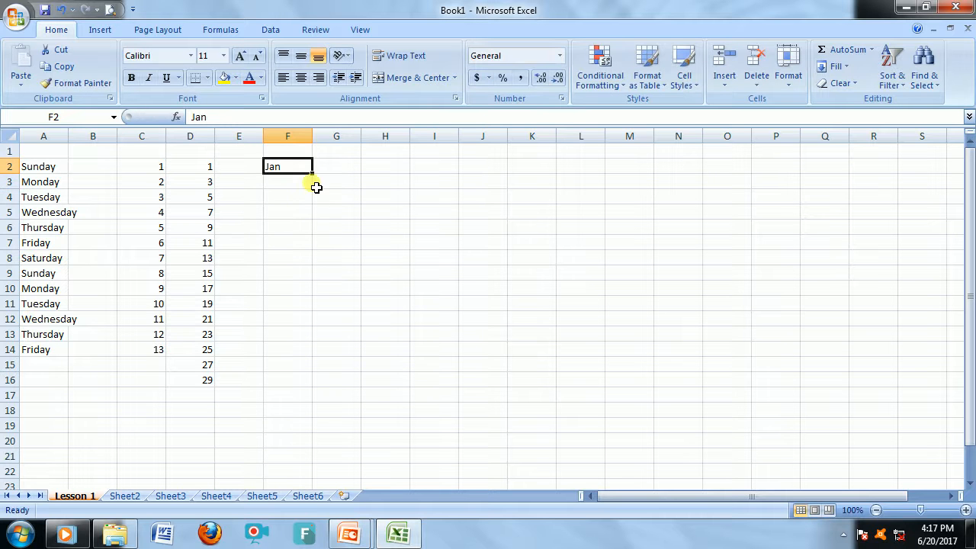
drag(313, 175, 322, 364)
click(328, 294)
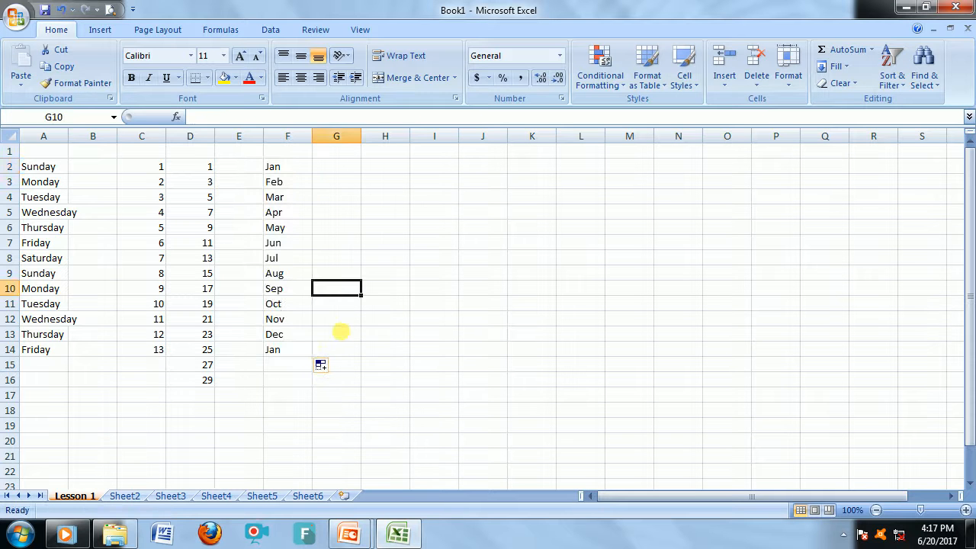
Clear all entries in the range A1 to H17.
drag(39, 399, 370, 150)
key(Delete)
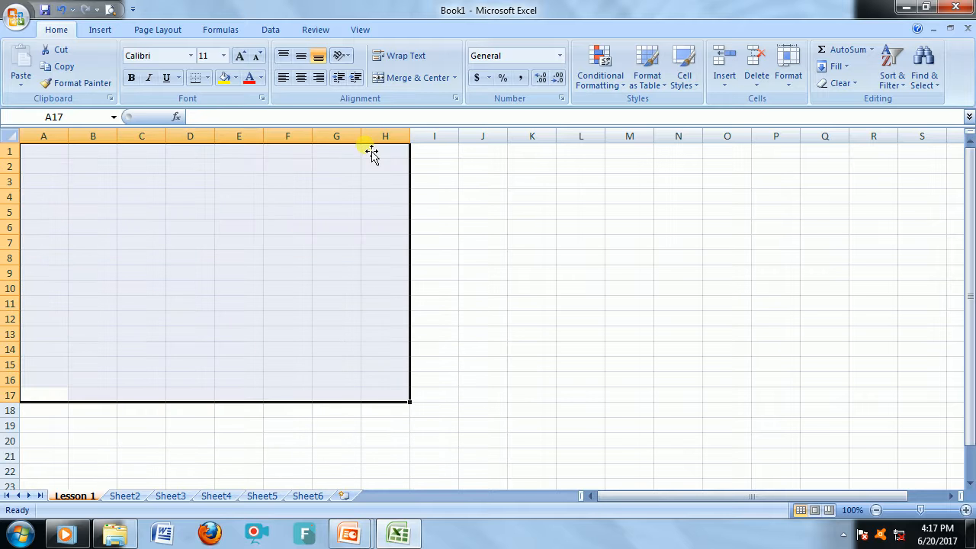
click(468, 231)
Enter the headers Name, Age, Class and Grade across cells A2 to D2.
click(48, 166)
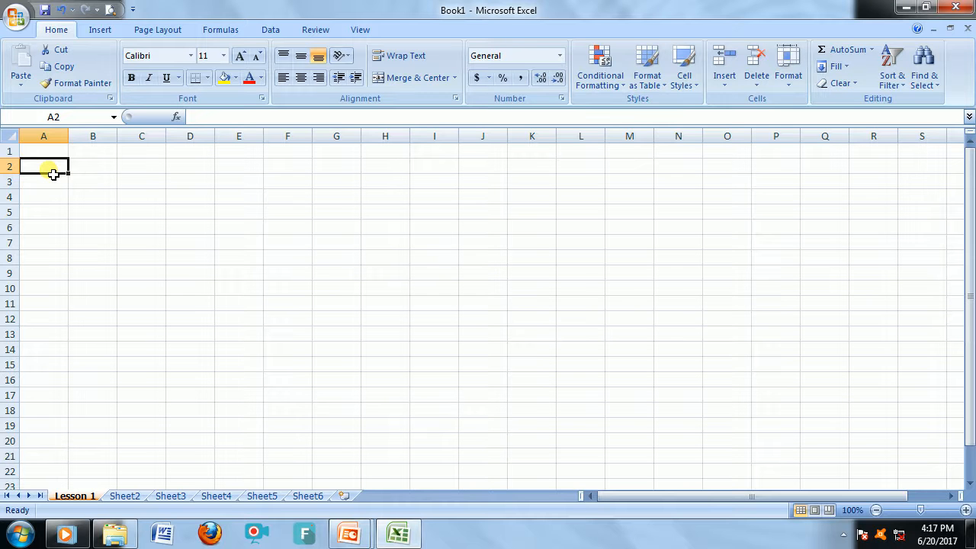
text(Name)
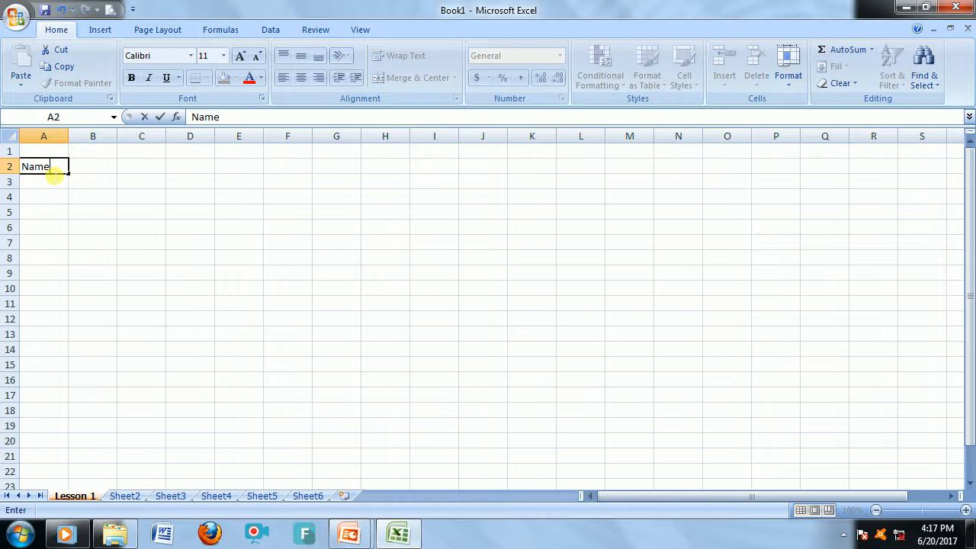
key(Tab)
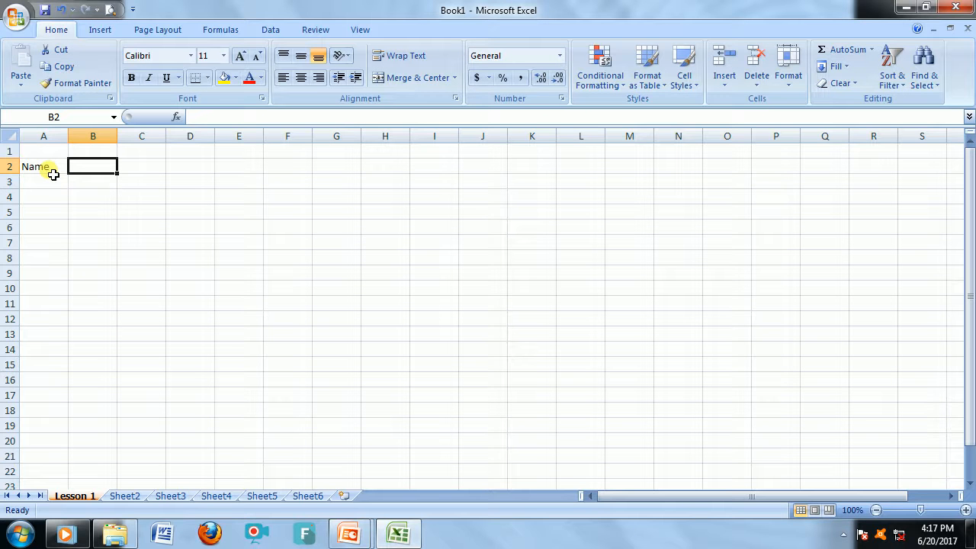
text(Age)
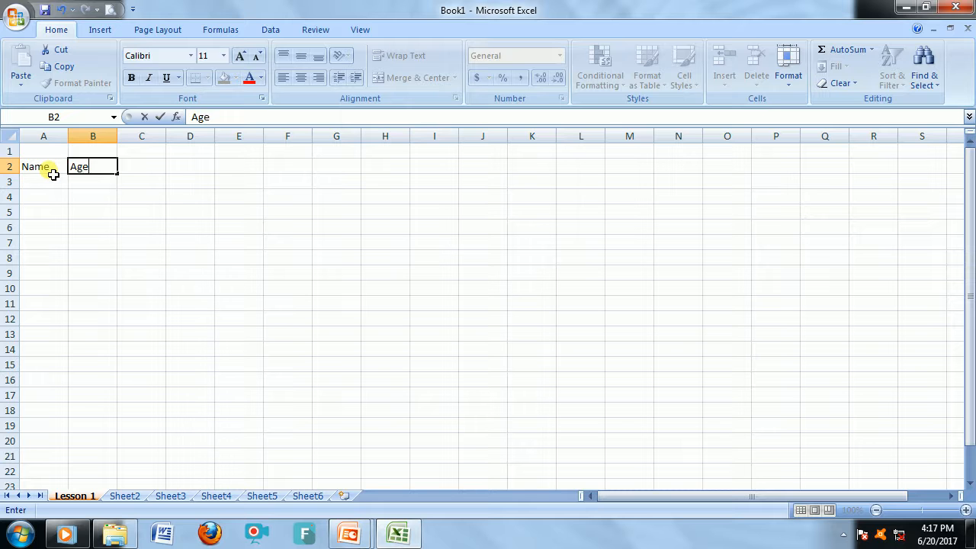
key(Tab)
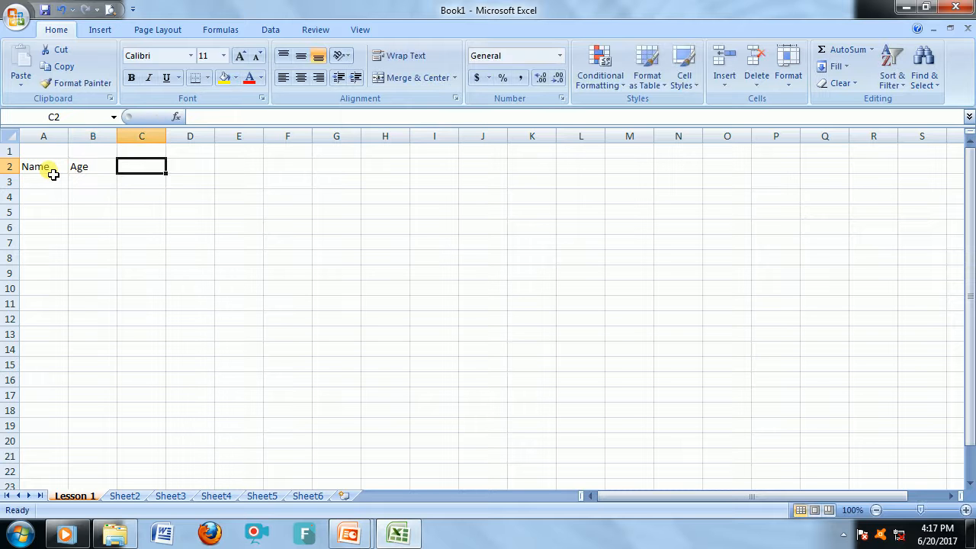
text(Class)
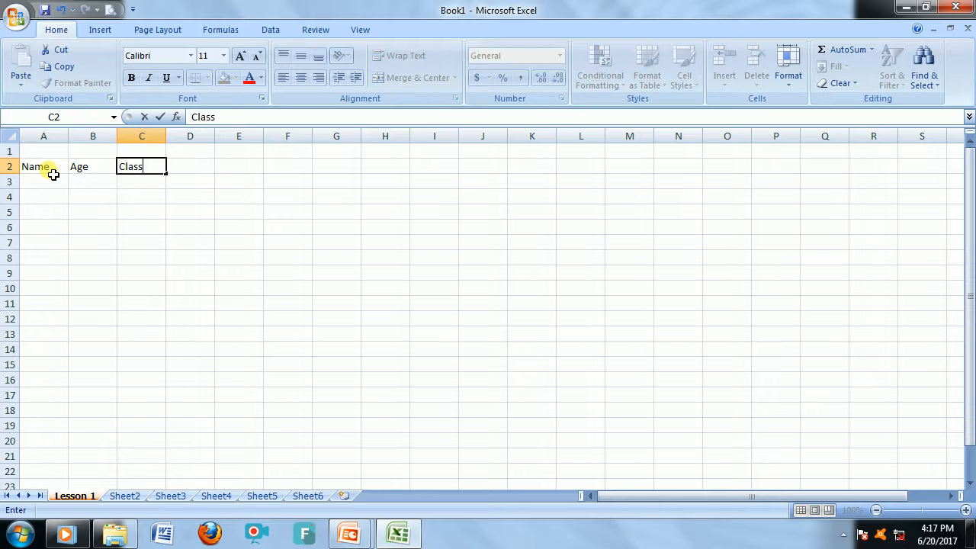
key(Tab)
text(Grade)
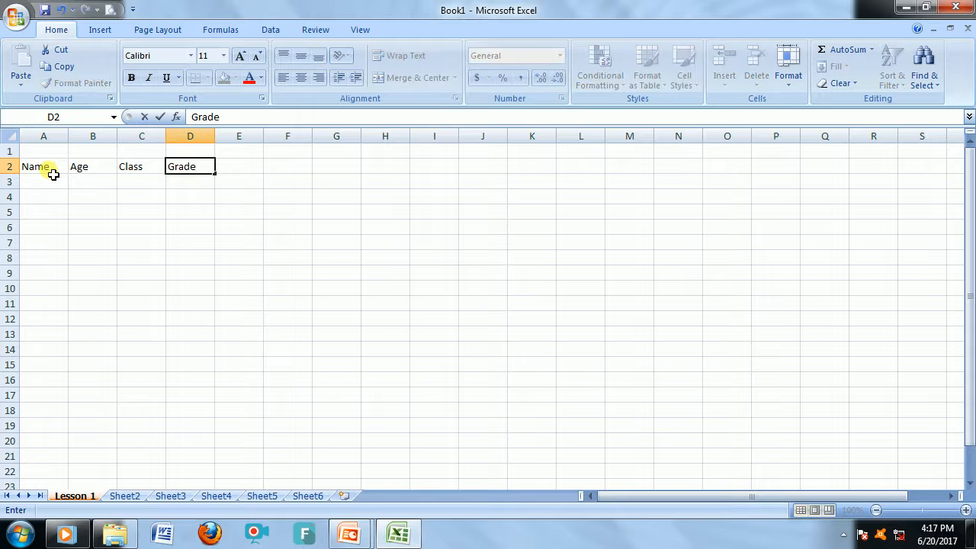
key(Return)
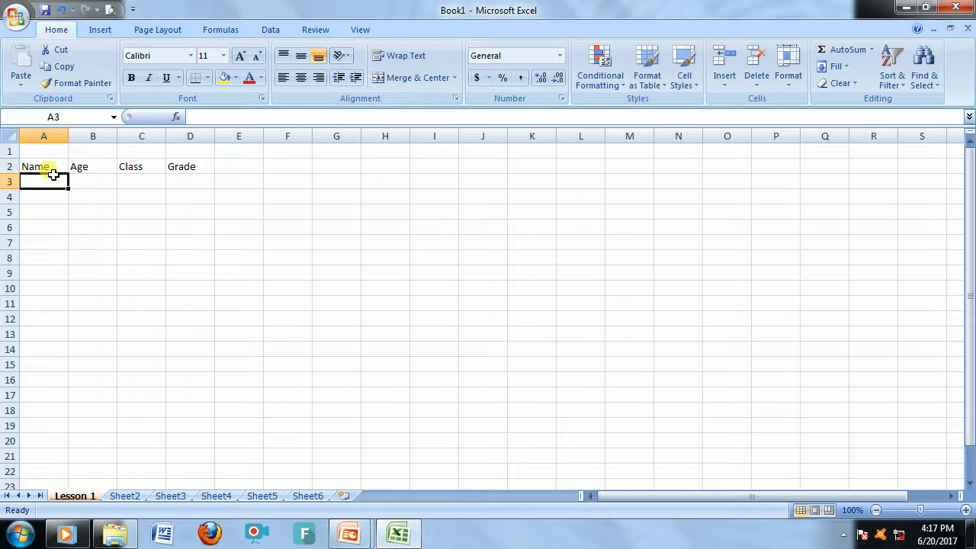
Make the header cells A2 to D2 bold and set their font size to 16.
click(53, 173)
key(shift+Right)
key(shift+Right)
key(shift+Right)
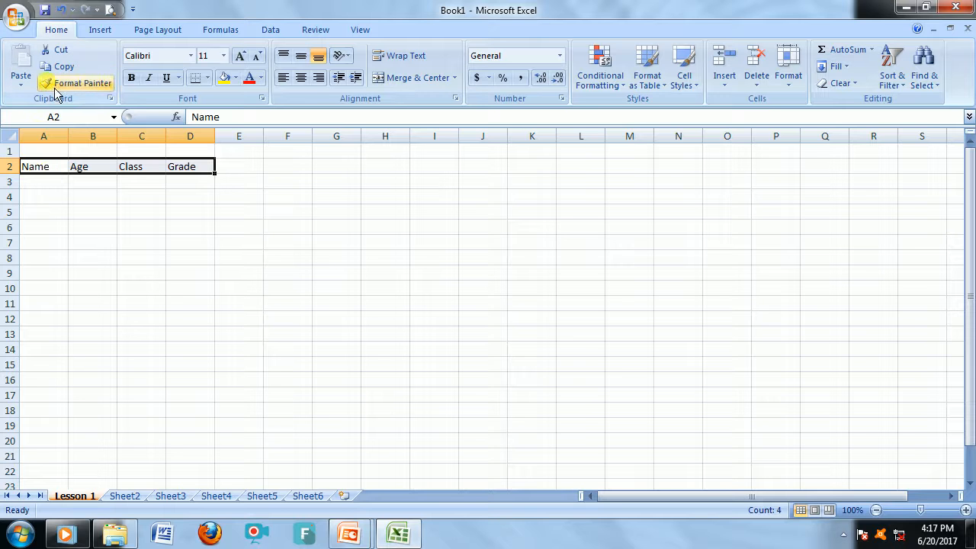
click(135, 76)
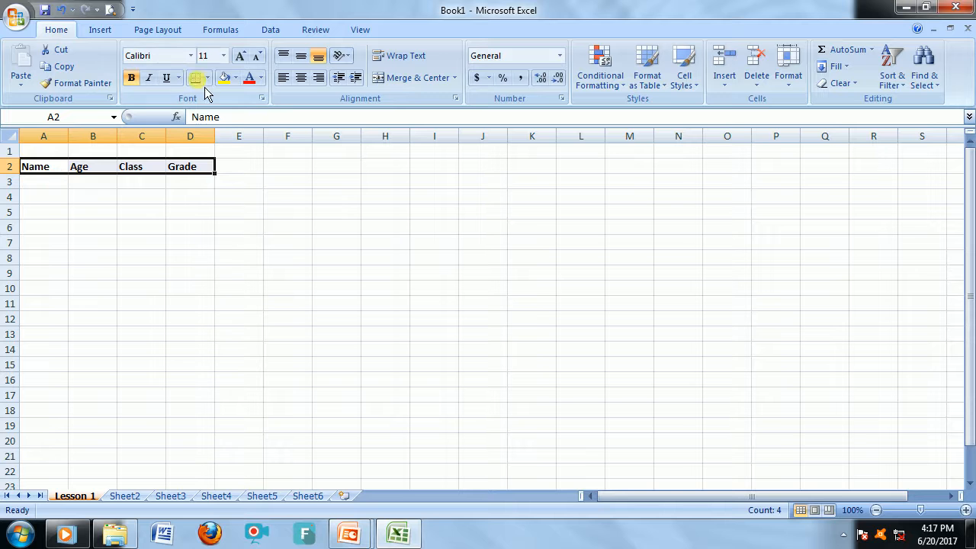
click(224, 56)
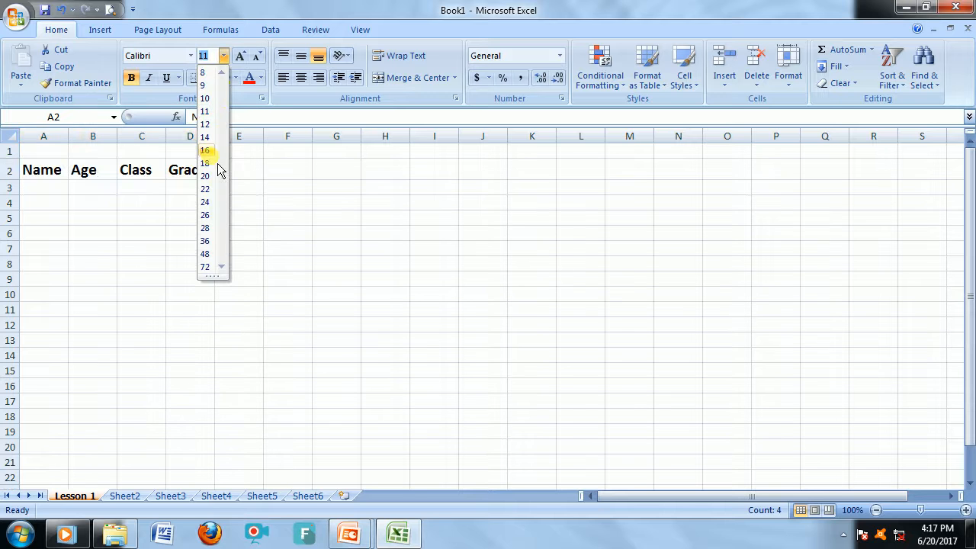
click(206, 150)
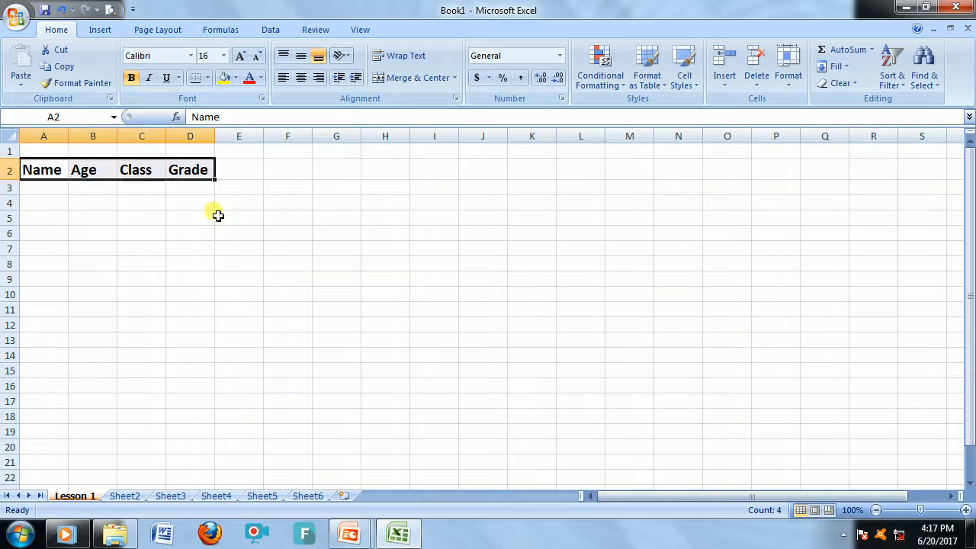
click(196, 218)
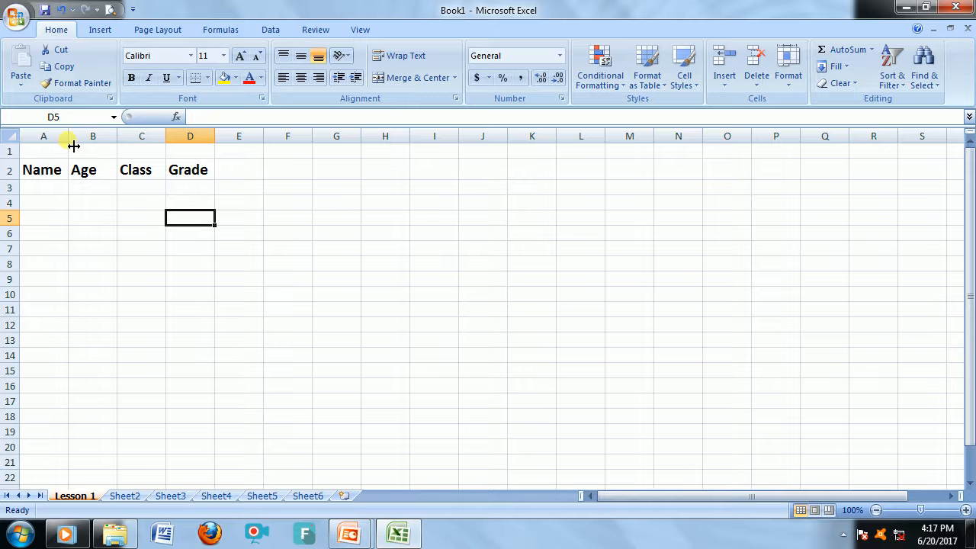
Set the width of columns A through J to 20.
drag(71, 145, 493, 137)
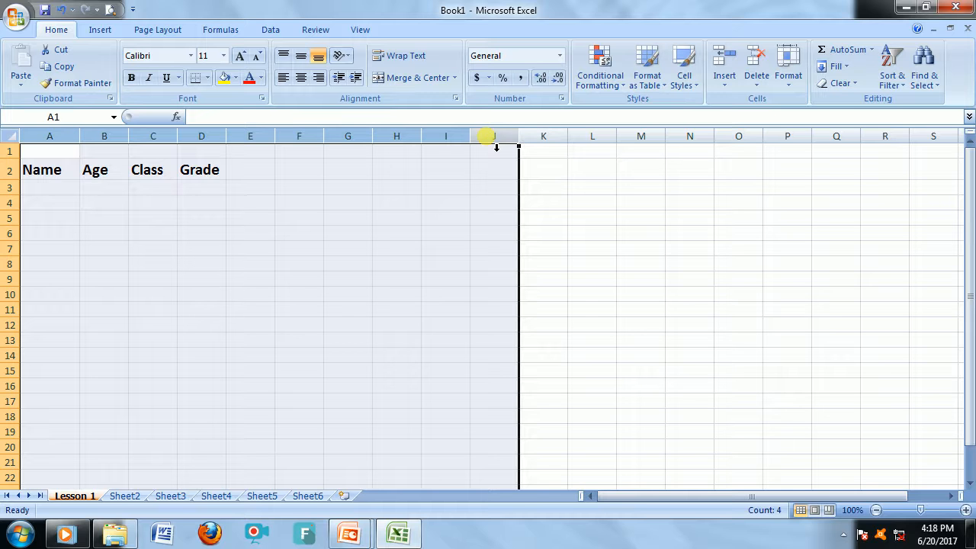
right_click(252, 145)
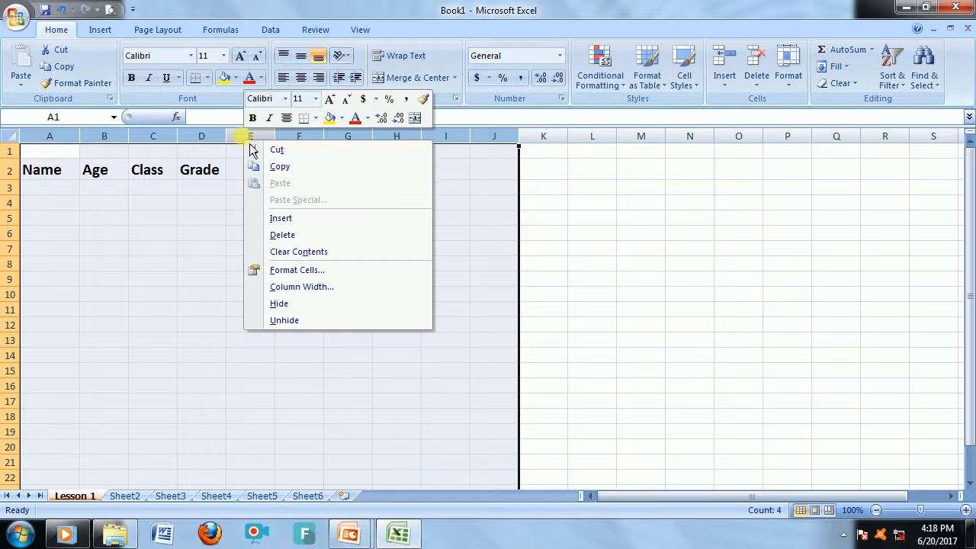
click(293, 289)
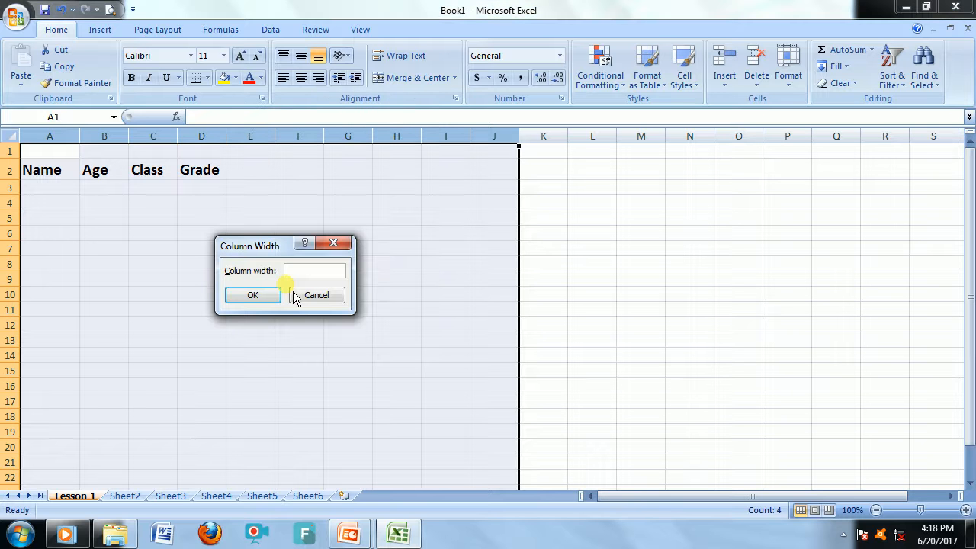
text(20)
click(276, 294)
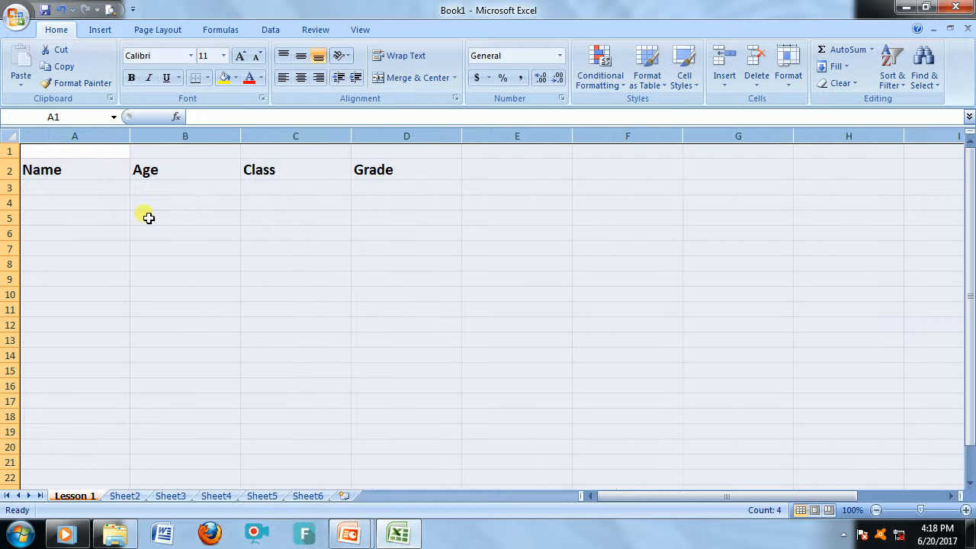
click(148, 218)
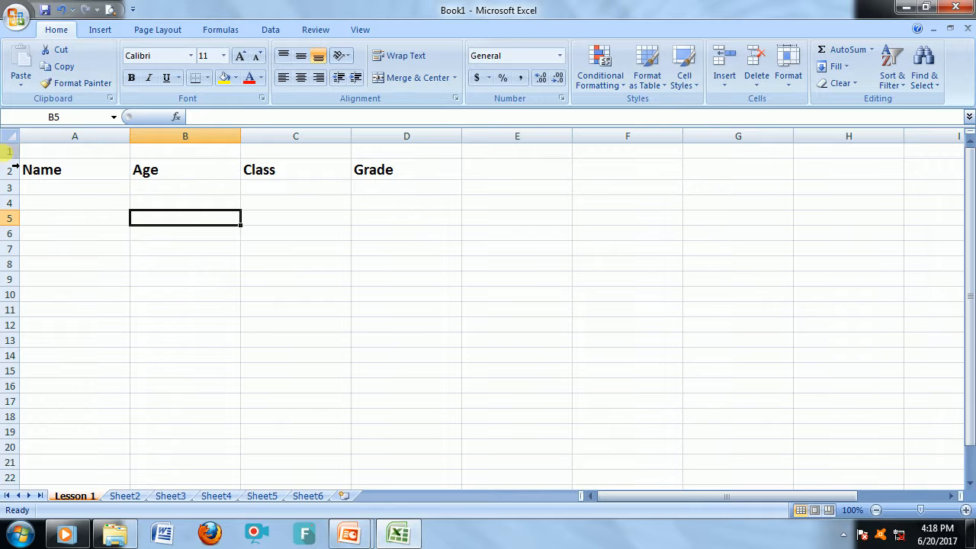
Set the height of rows 1 through 16 to 30.
drag(10, 151, 9, 402)
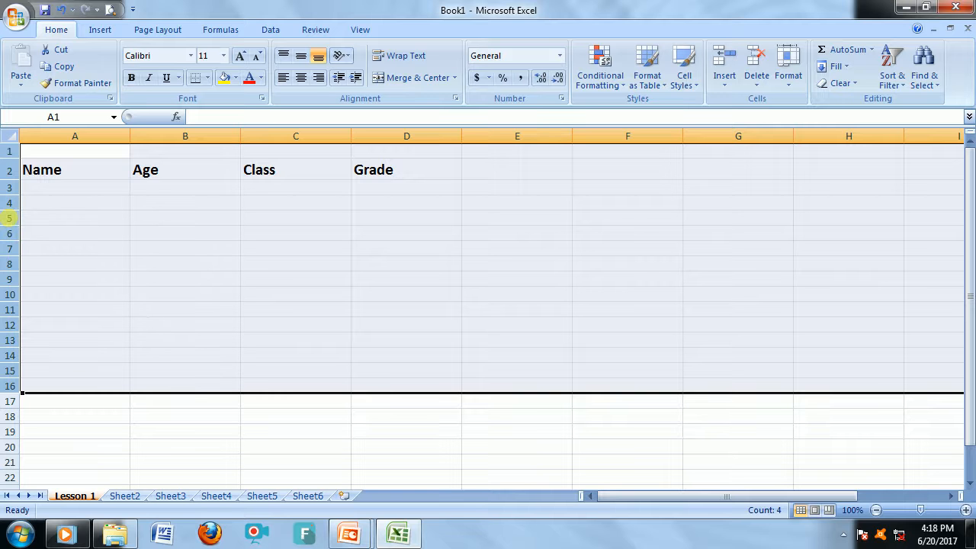
right_click(18, 229)
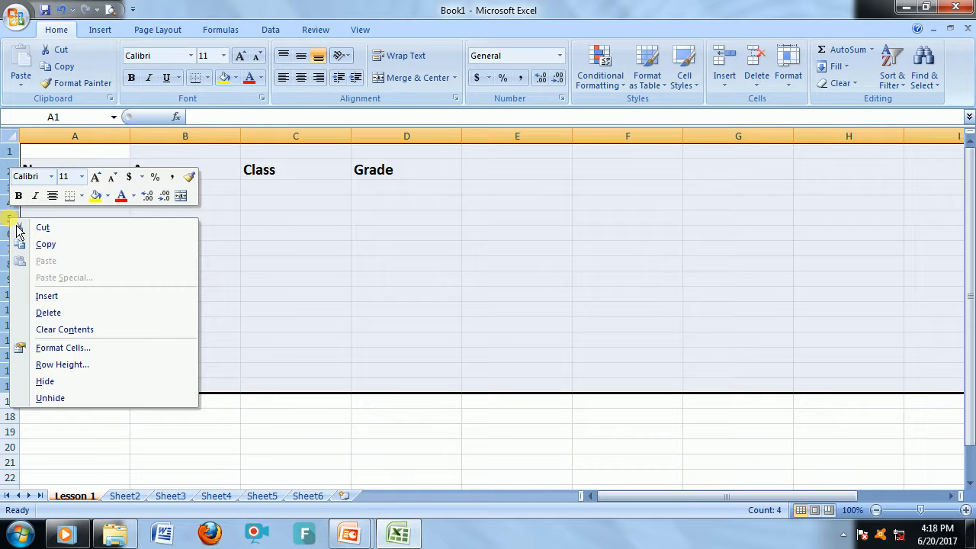
click(61, 370)
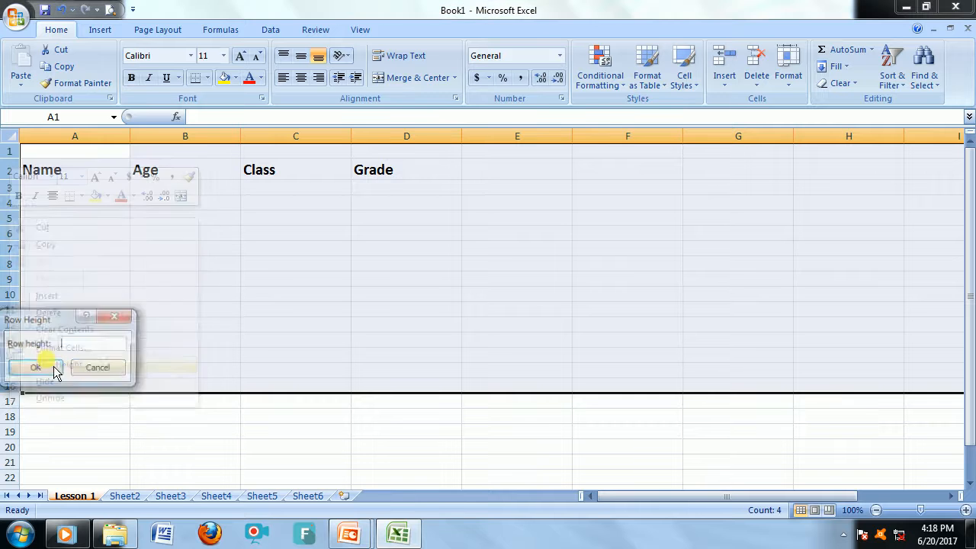
text(30)
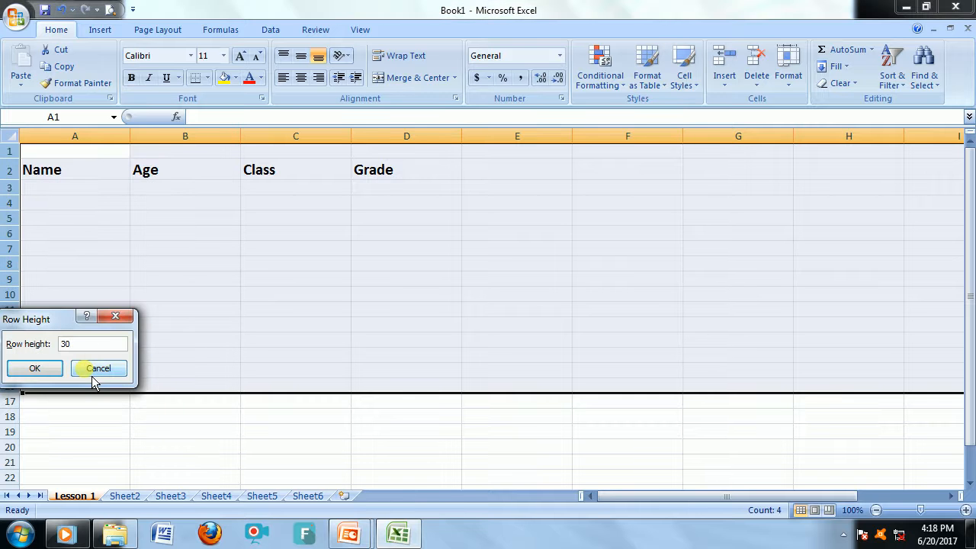
key(Return)
click(210, 311)
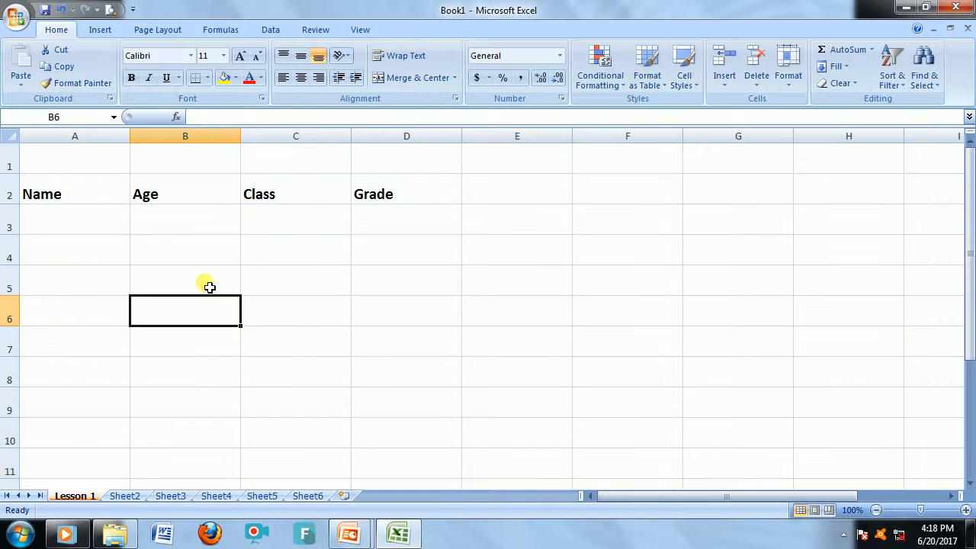
click(205, 276)
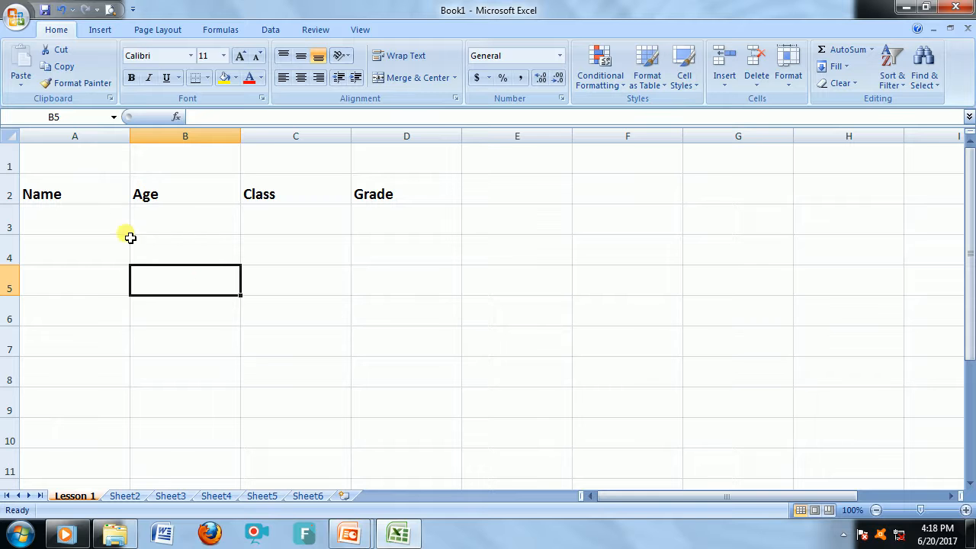
click(87, 192)
click(145, 252)
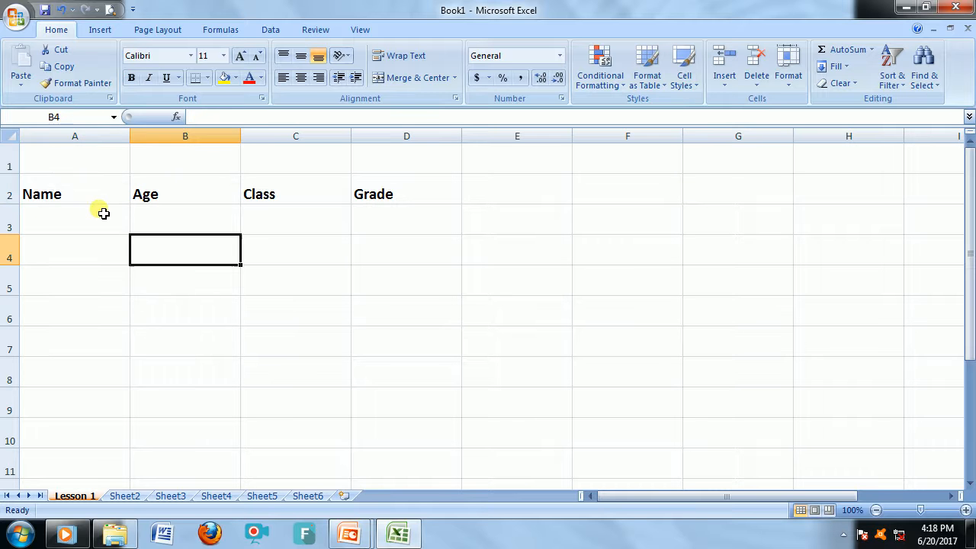
click(90, 188)
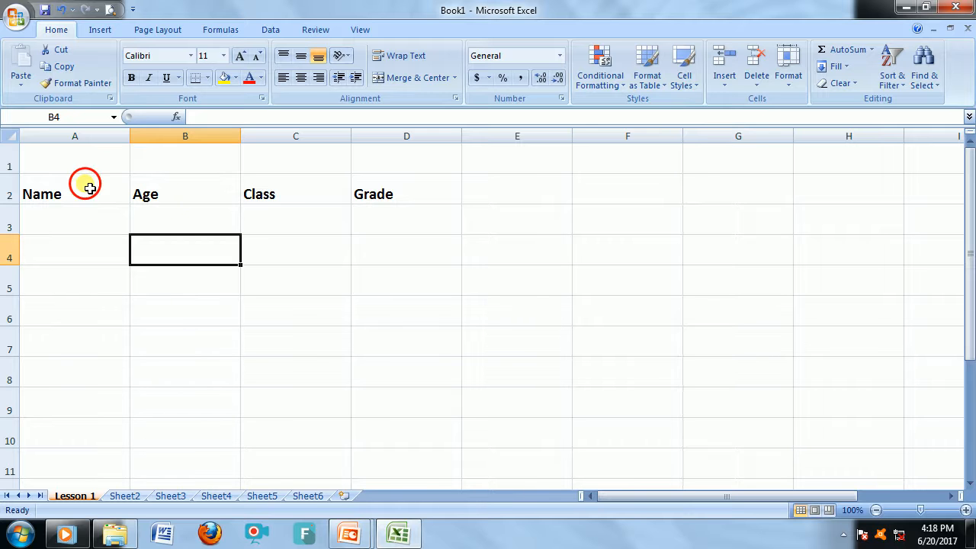
drag(89, 189, 409, 197)
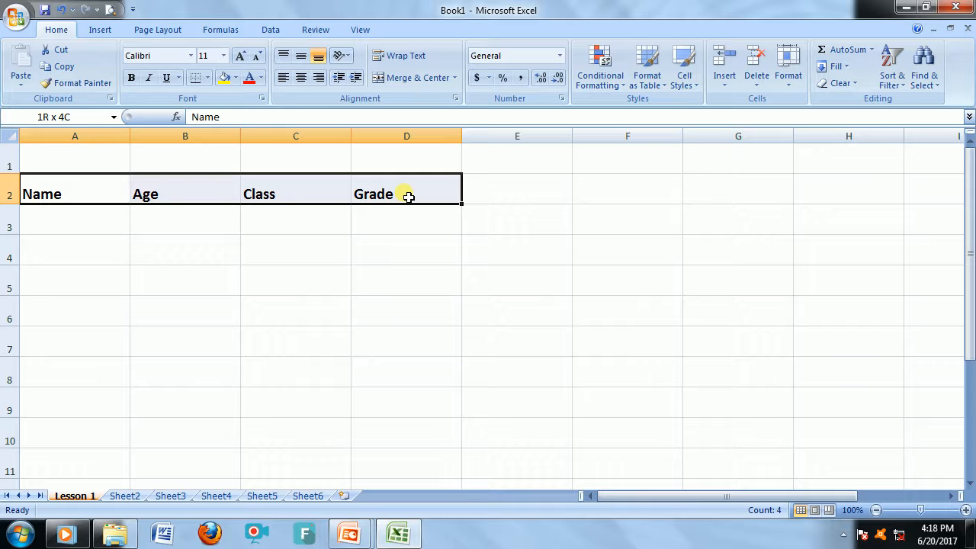
Enter the first record in row 3: a student's name, age 23, class 12 and grade A.
click(116, 231)
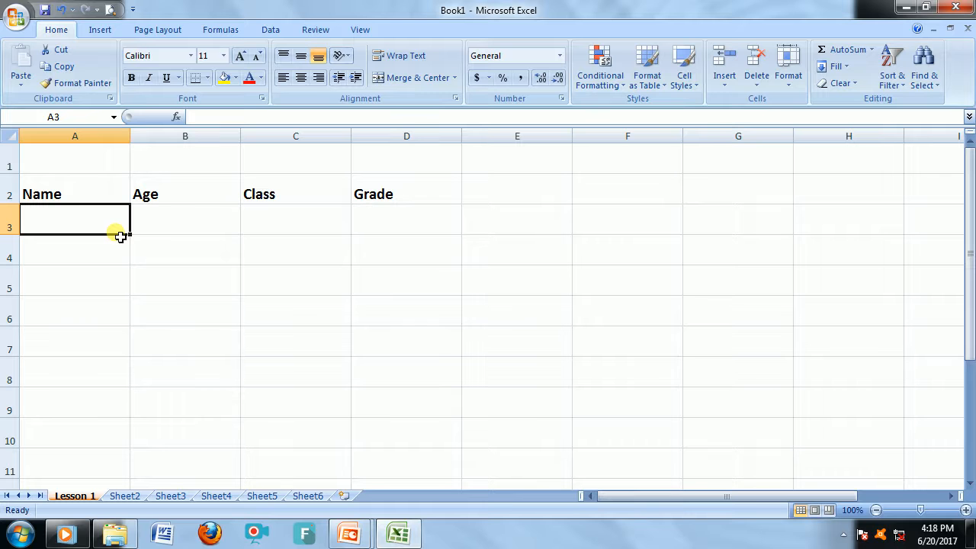
text(Sam)
key(Tab)
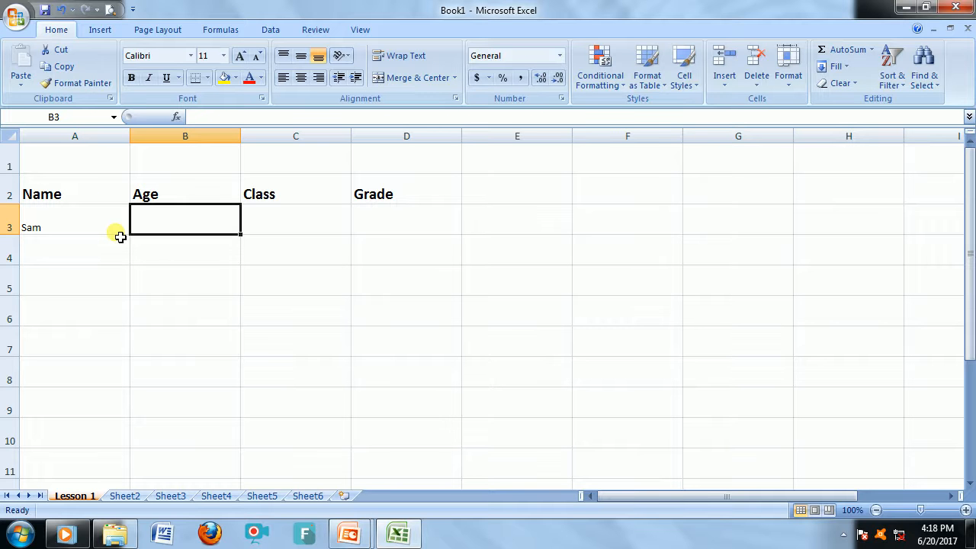
text(23)
key(Tab)
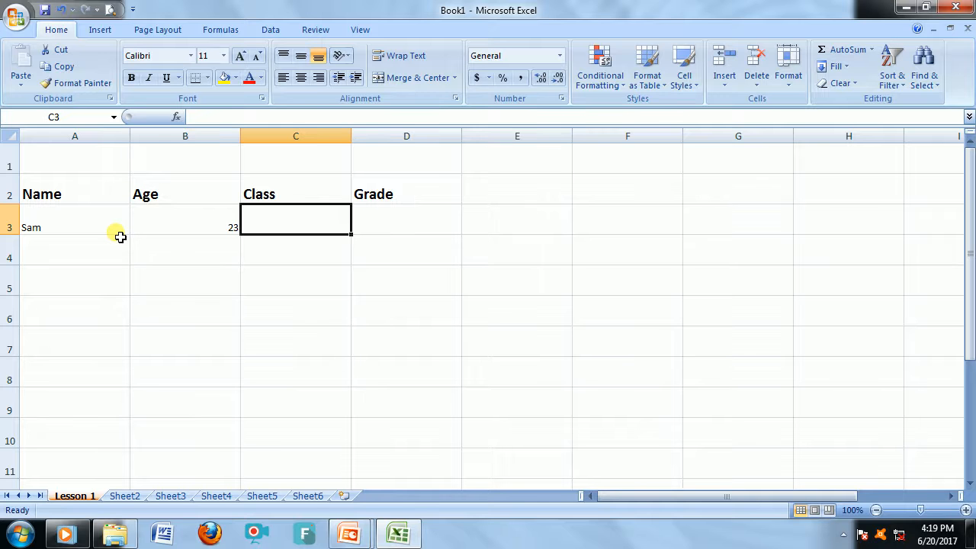
text(A)
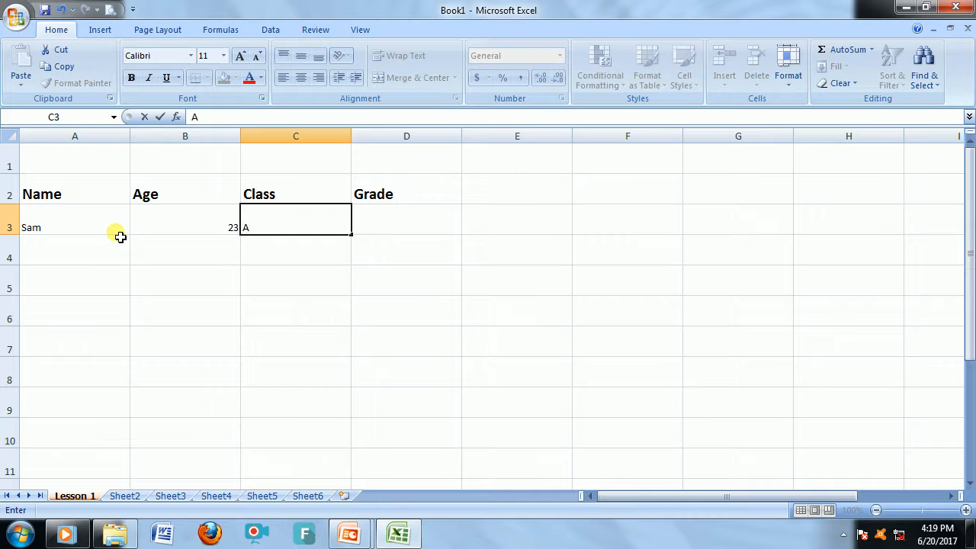
key(BackSpace)
text(12)
key(Tab)
text(A)
key(Return)
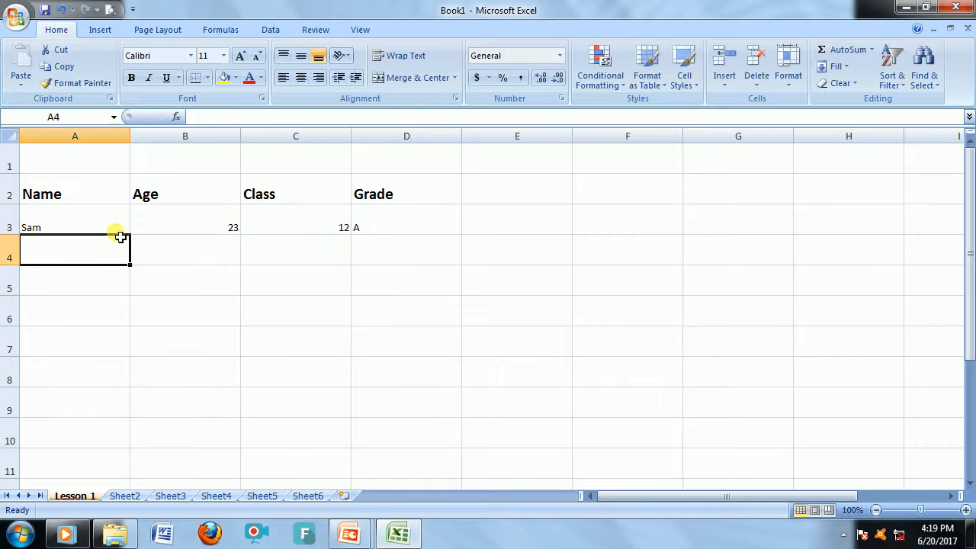
Enter the second record in row 4: a student's name, age 25, class 11 and grade B.
text(Jack)
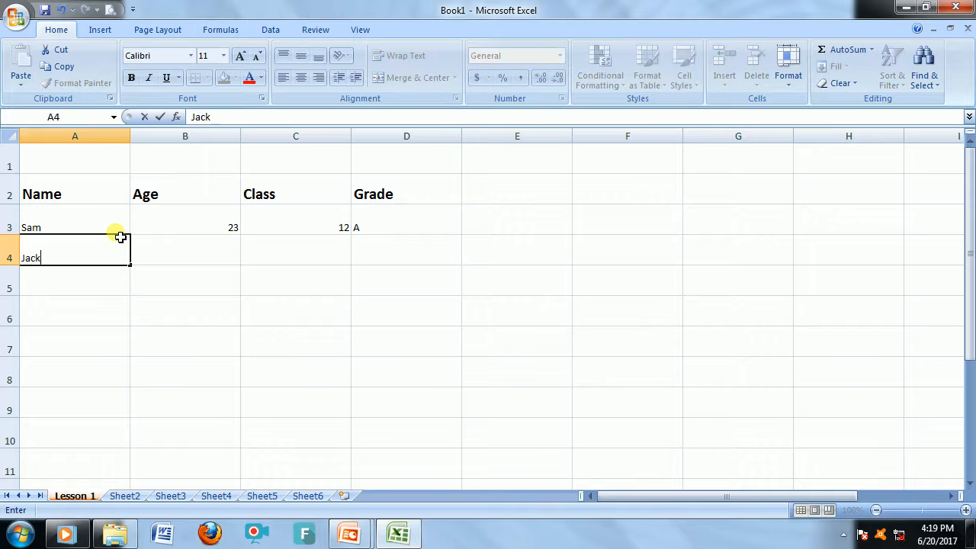
key(Tab)
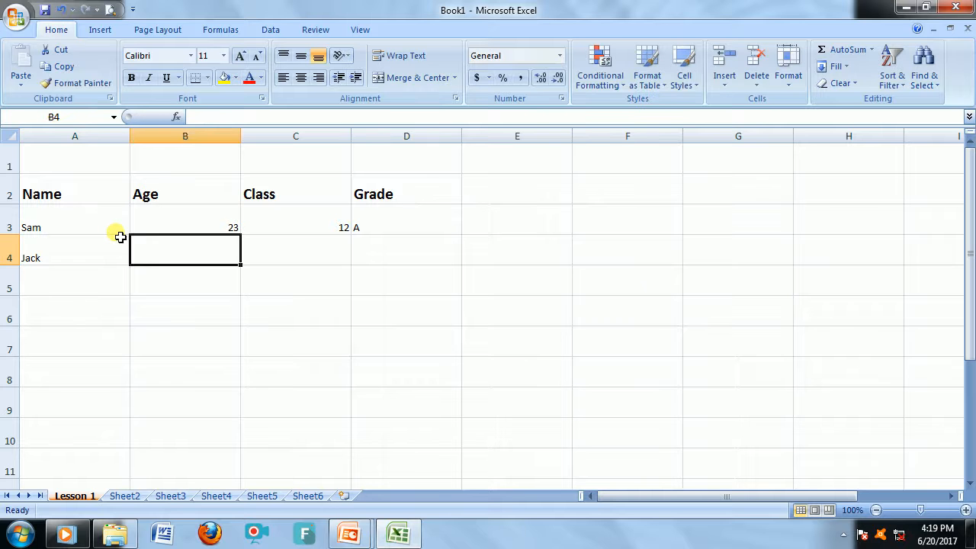
text(25)
key(Tab)
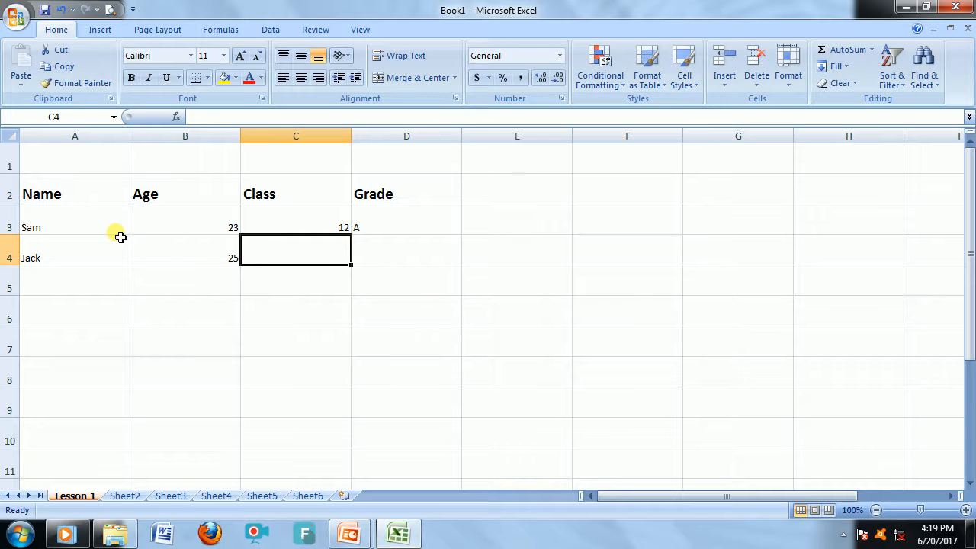
text(11)
key(Tab)
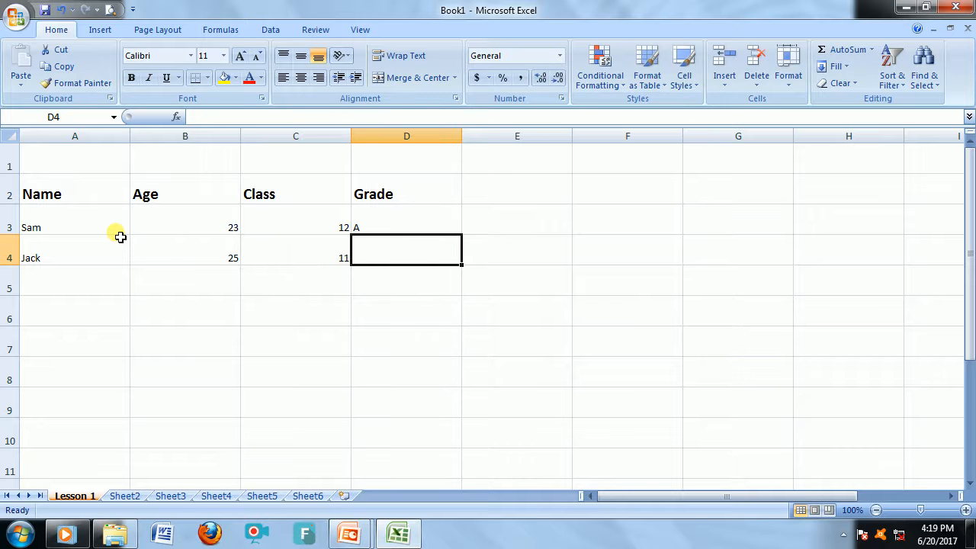
text(B)
key(Return)
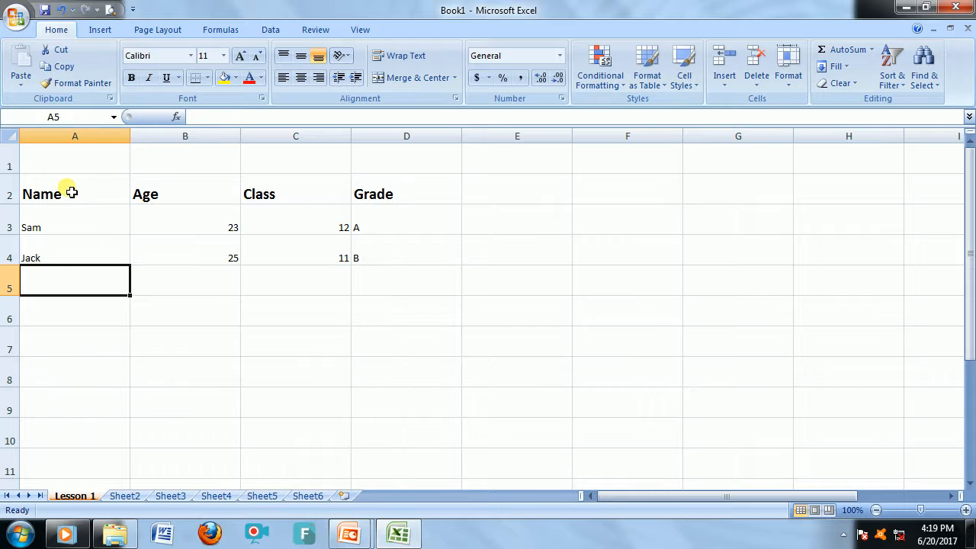
Apply all borders to the table range A2 to D4.
drag(71, 193, 449, 261)
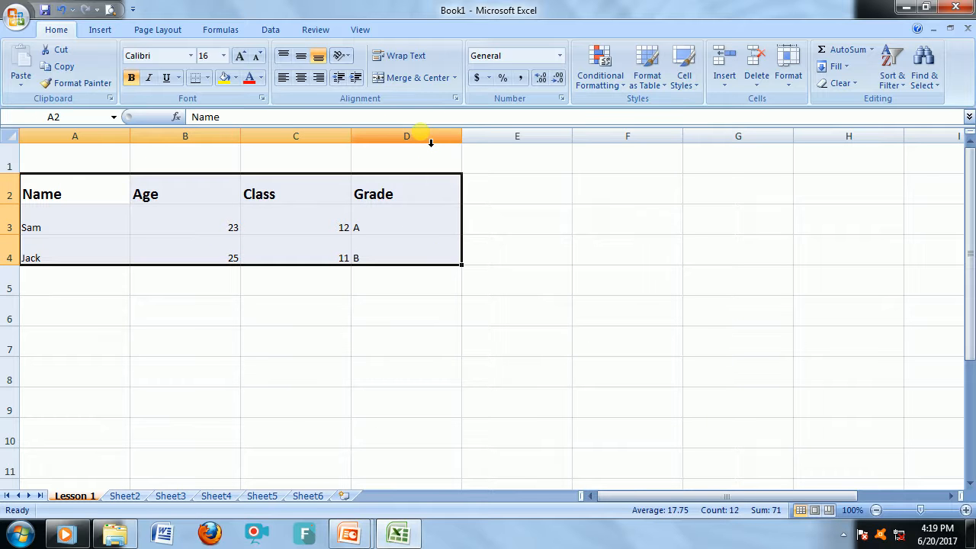
click(206, 78)
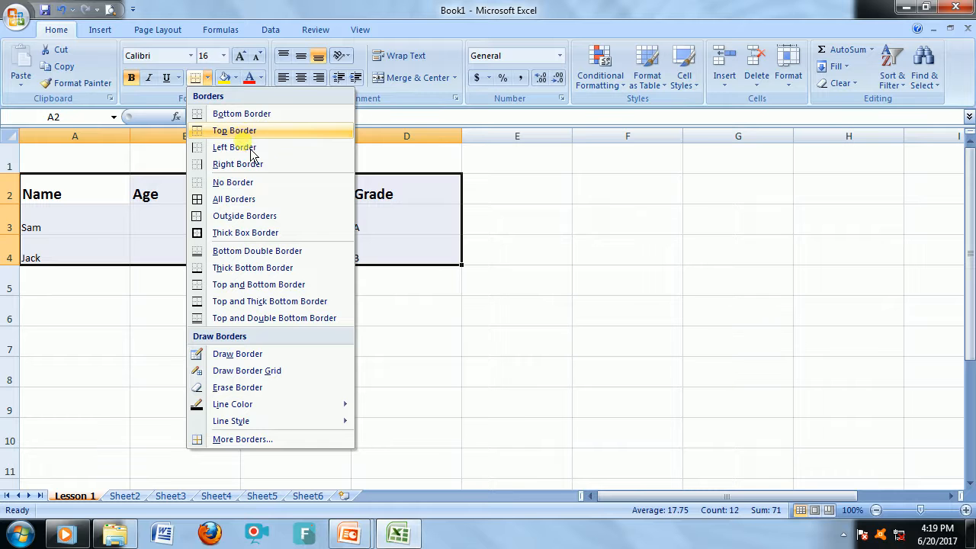
click(256, 204)
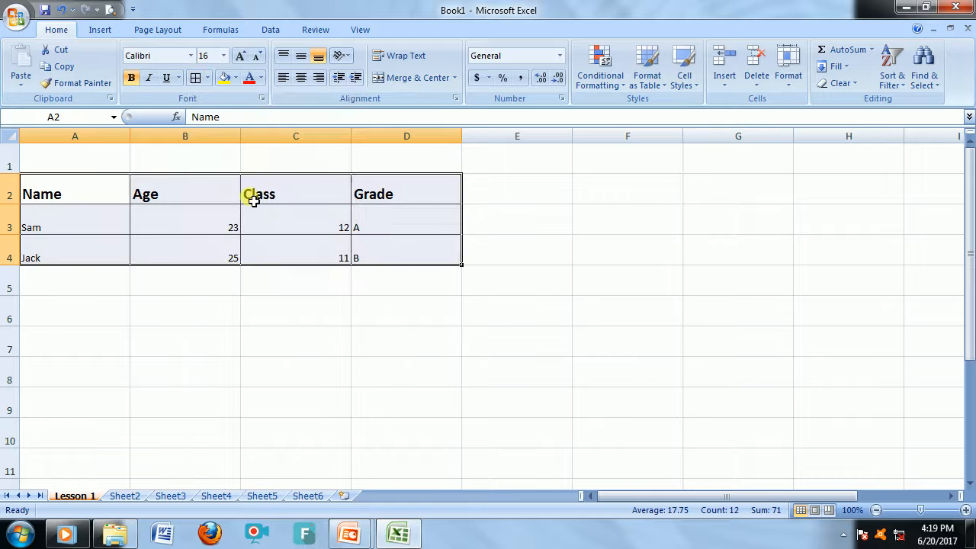
click(252, 296)
click(202, 313)
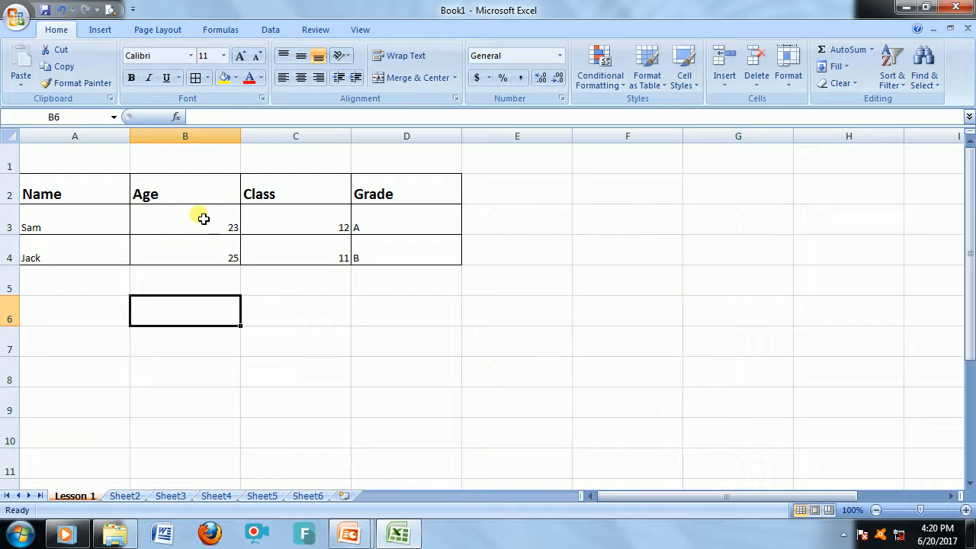
Center-align all the table cells from A2 to D4.
drag(77, 191, 422, 250)
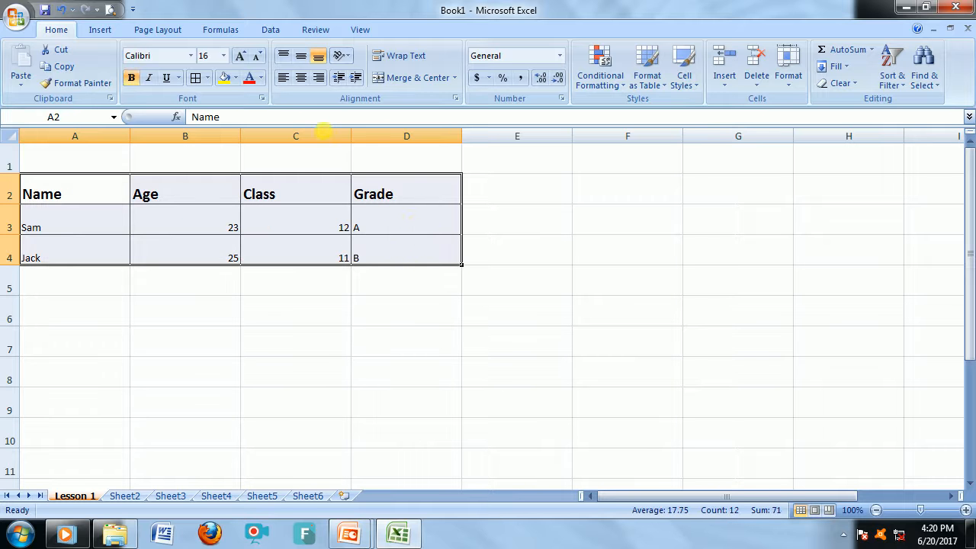
click(308, 83)
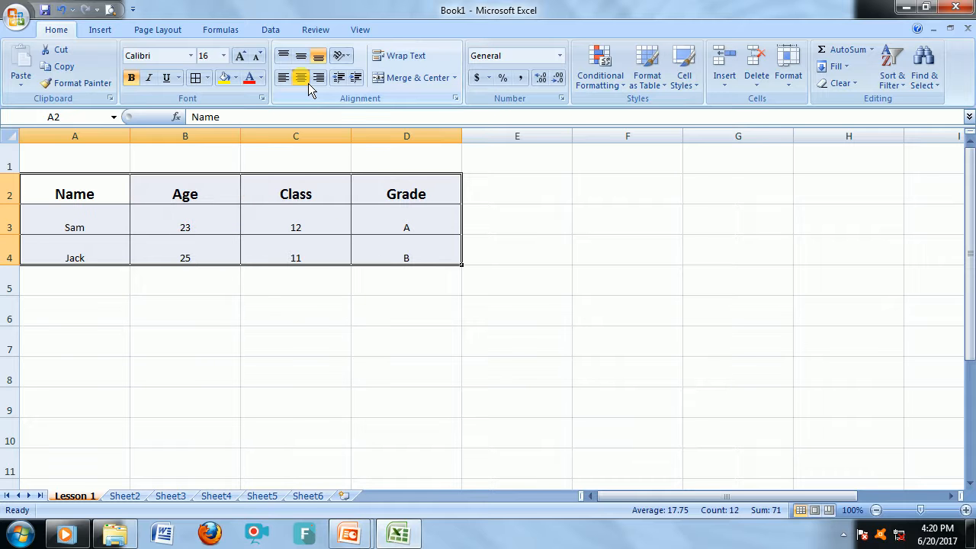
click(214, 339)
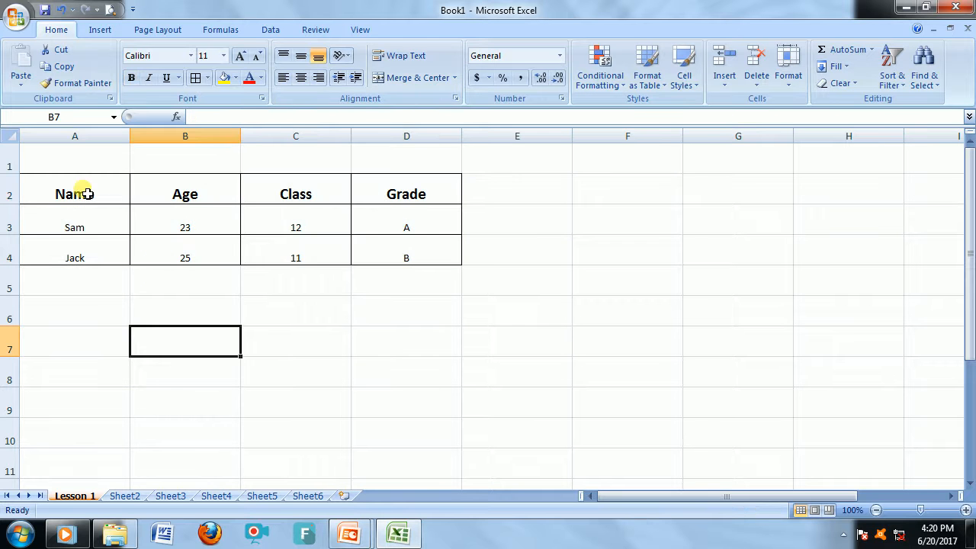
Fill the header cells A2 to D2 with Aqua, Accent 5, Lighter 40%.
drag(84, 195, 399, 194)
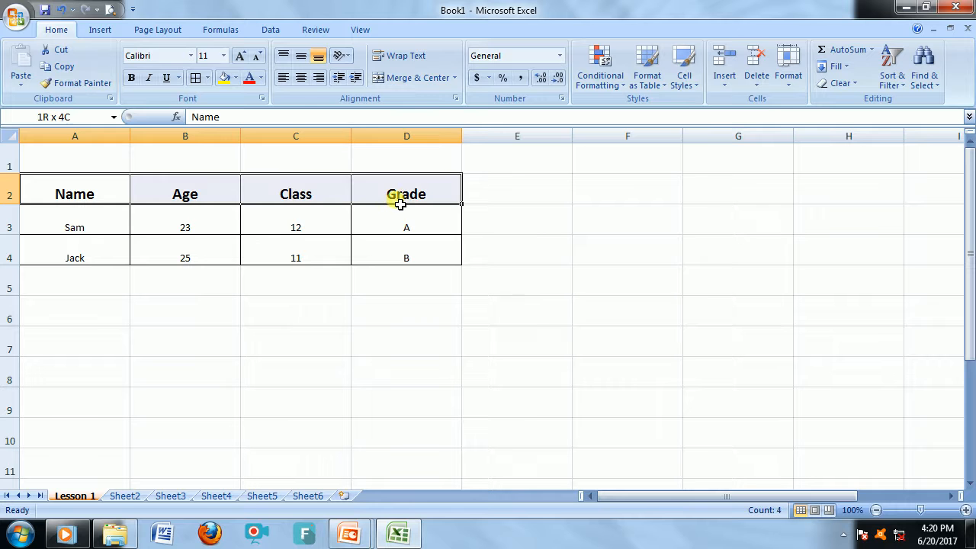
click(237, 78)
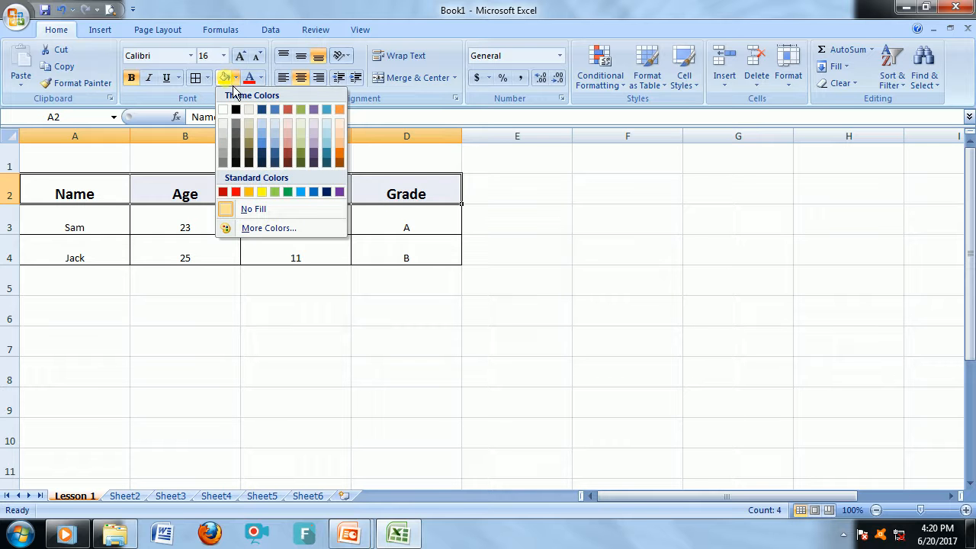
click(335, 150)
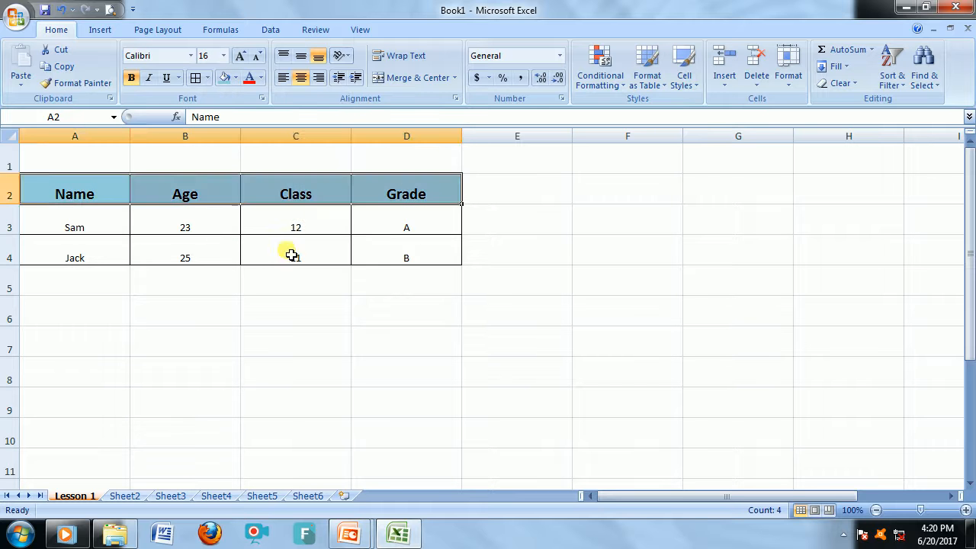
click(212, 256)
Fill the record cells A3 to D4 with a light orange color.
drag(99, 225, 422, 253)
click(235, 78)
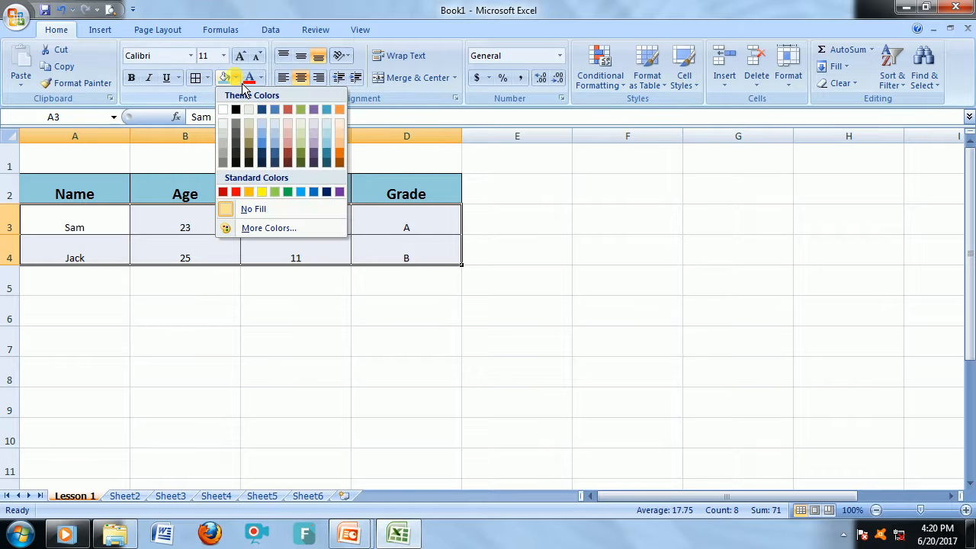
click(344, 154)
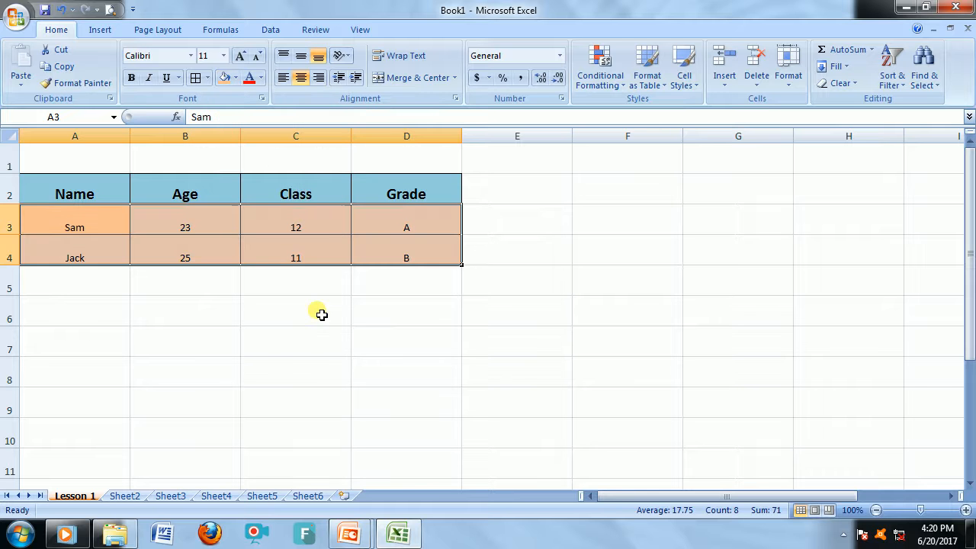
click(316, 351)
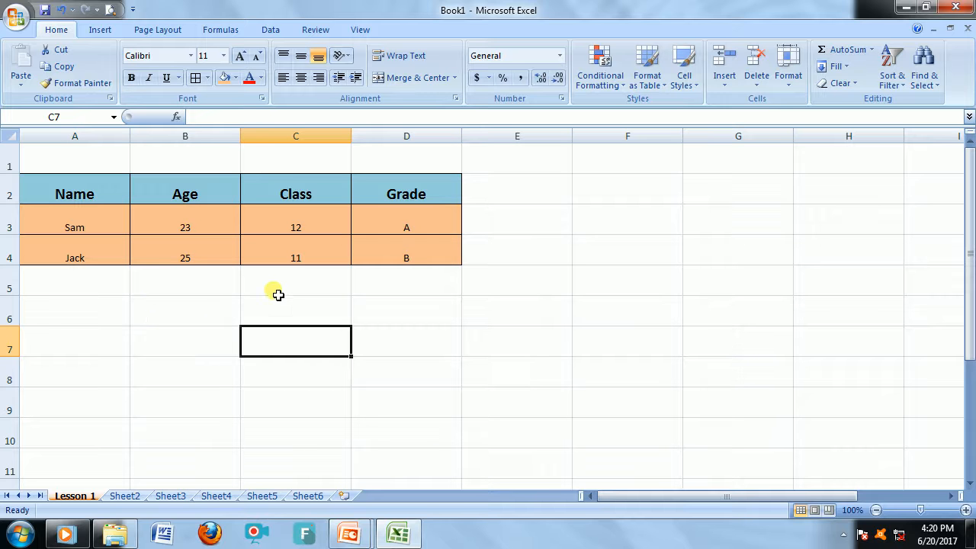
Insert an AutoSum of the ages B3:B4 in cell B5.
click(188, 291)
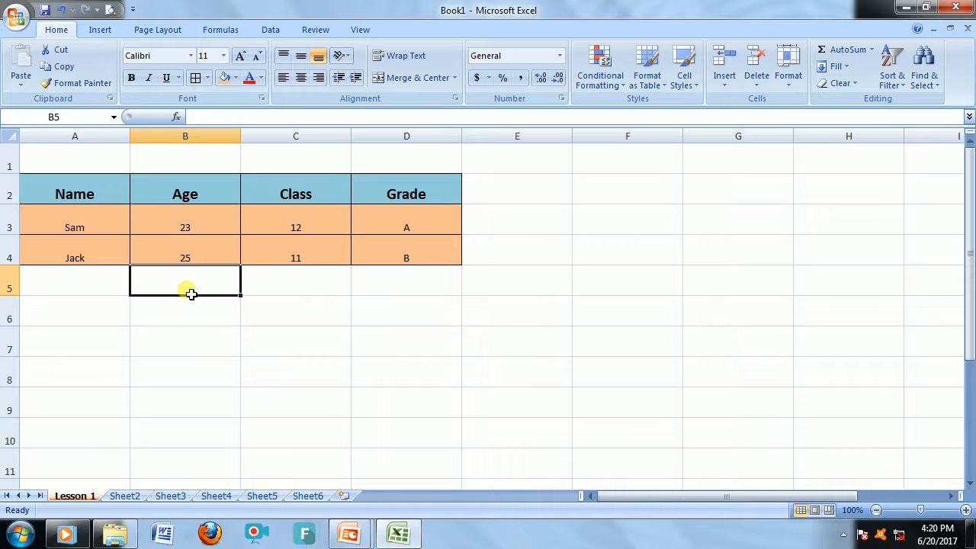
click(864, 57)
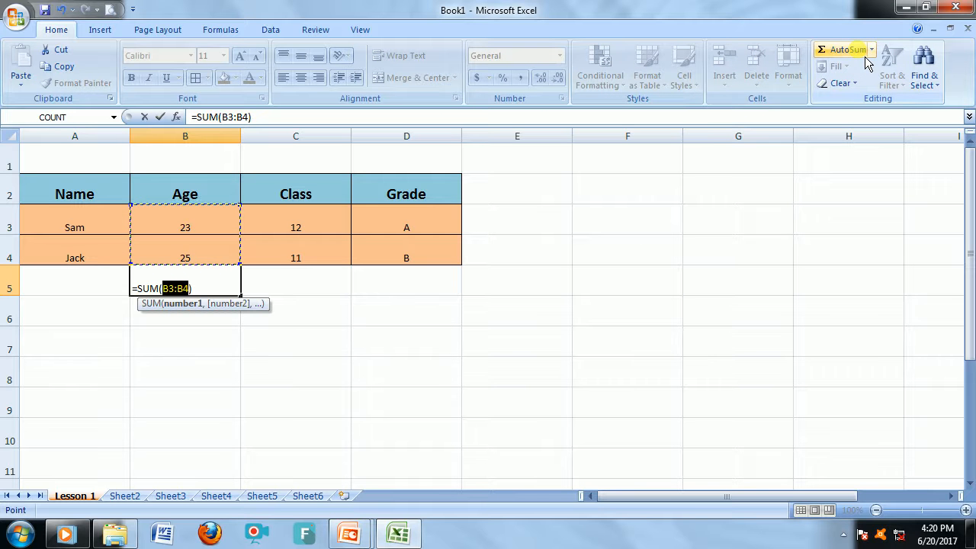
key(Return)
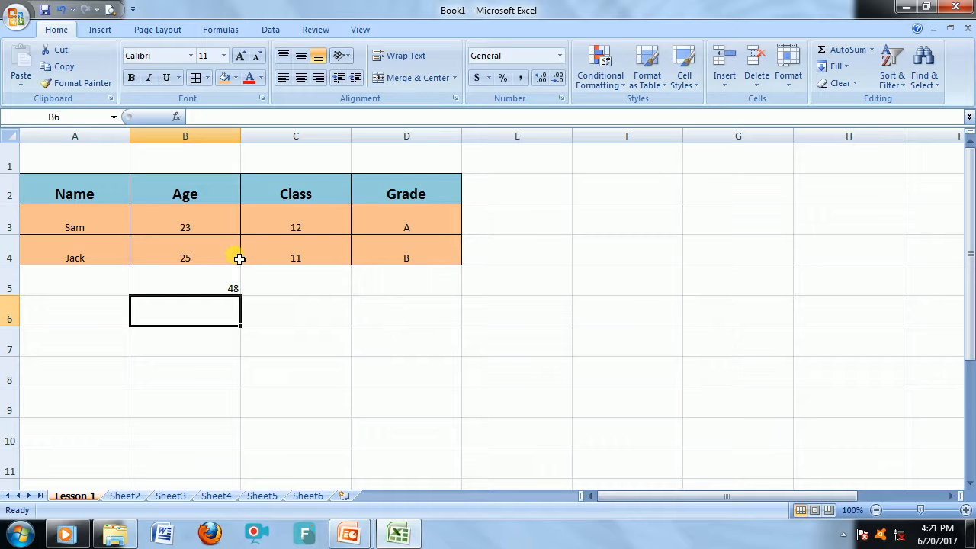
Center-align the sum in cell B5.
click(211, 292)
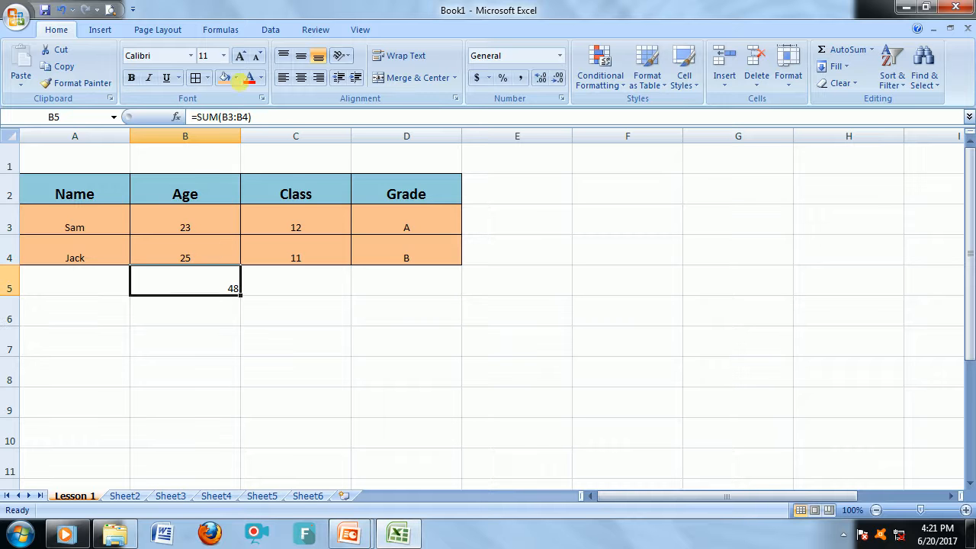
click(307, 80)
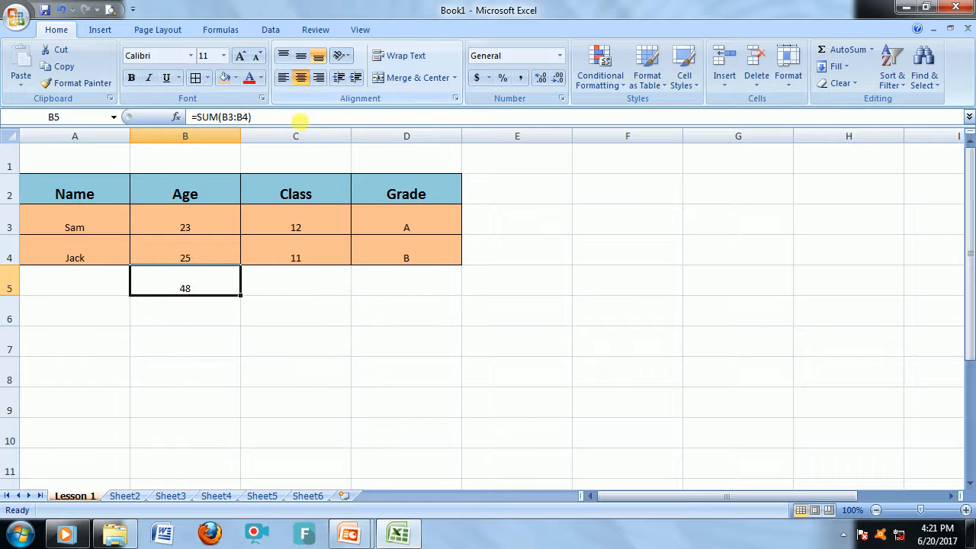
click(310, 313)
Enter the label Total in cell A8.
click(73, 364)
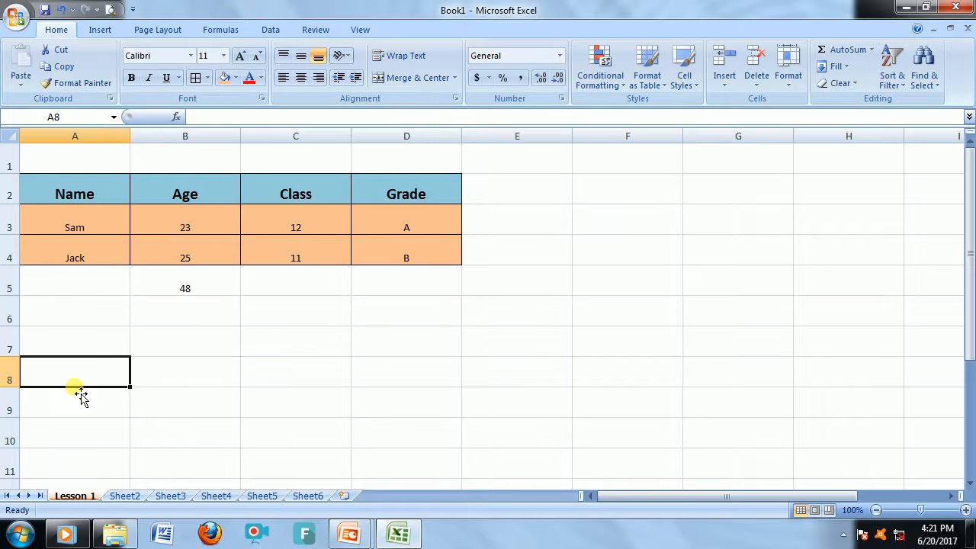
text(Total)
key(Tab)
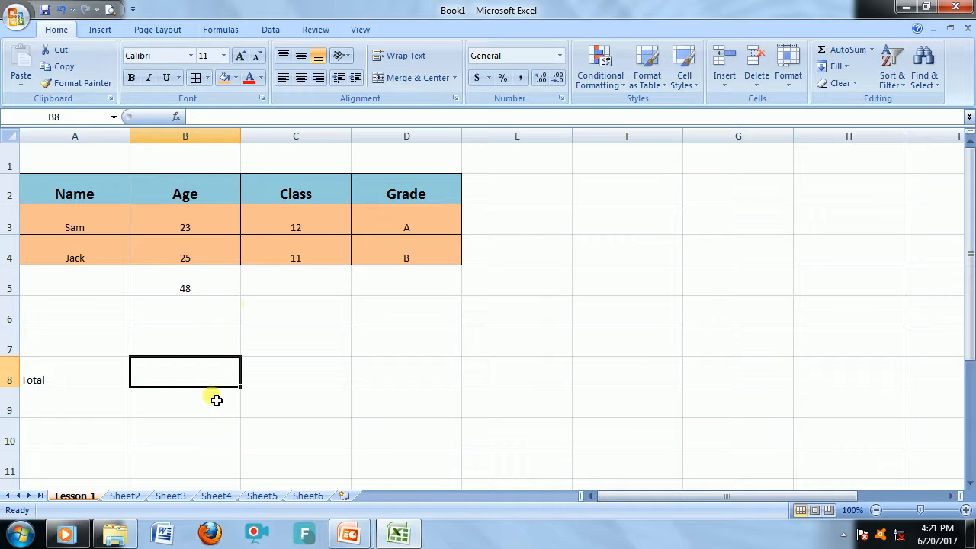
Copy the sum formula from B5 and paste it into B8.
click(195, 284)
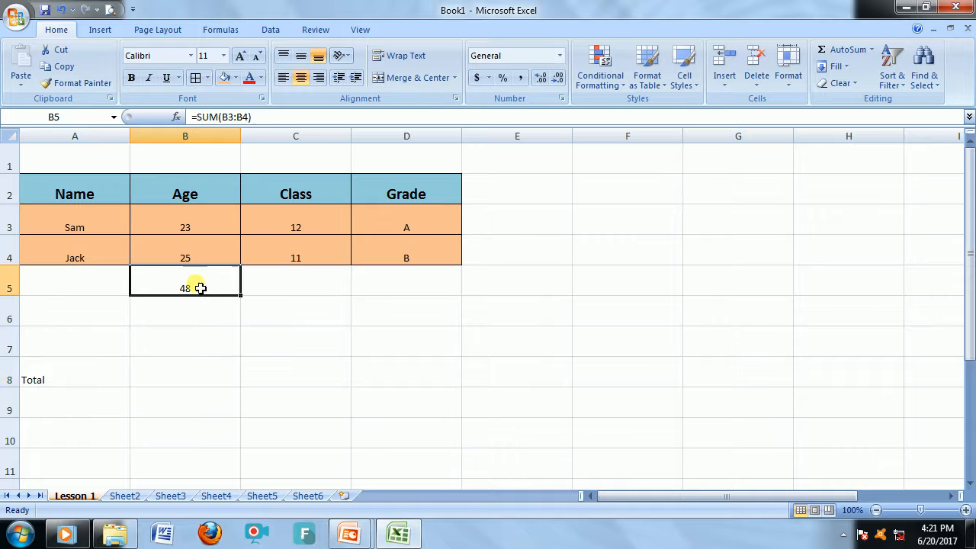
click(71, 69)
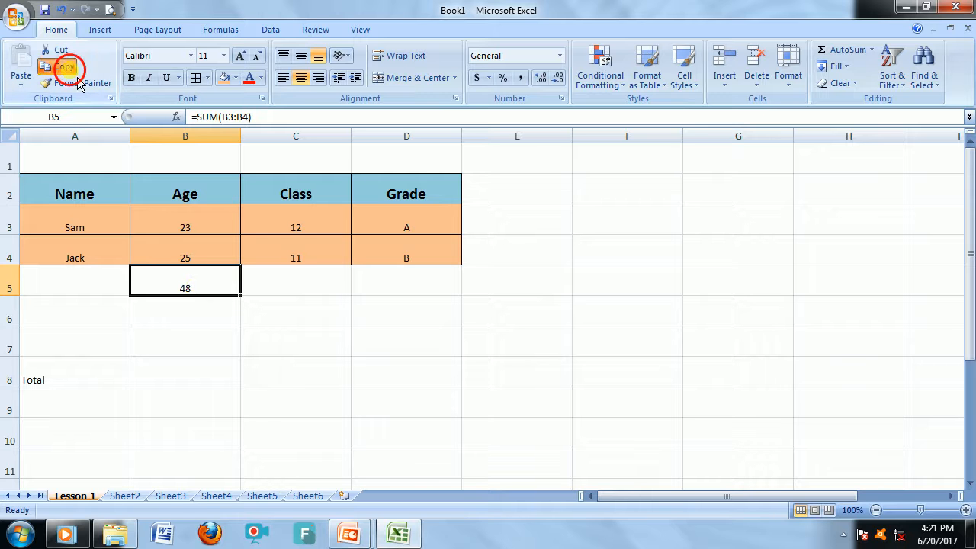
click(186, 380)
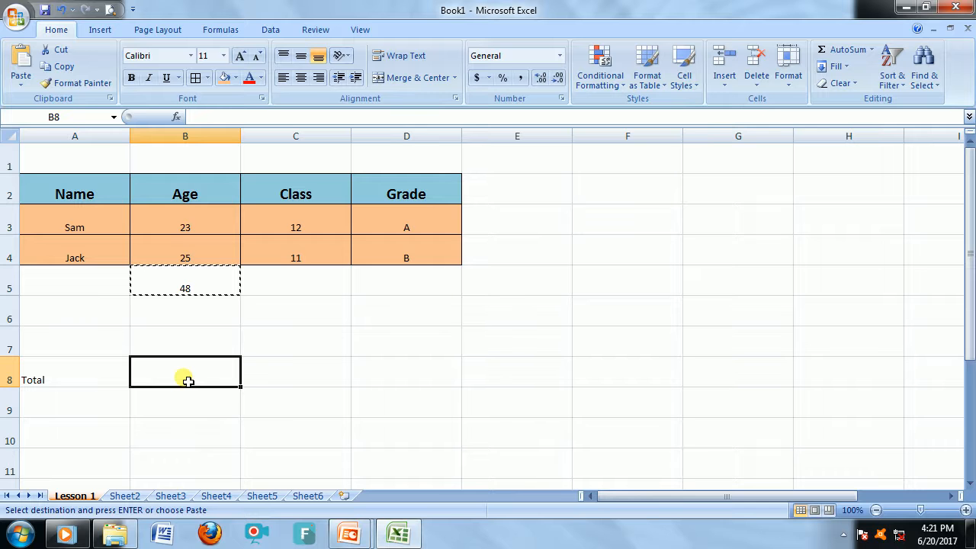
click(21, 62)
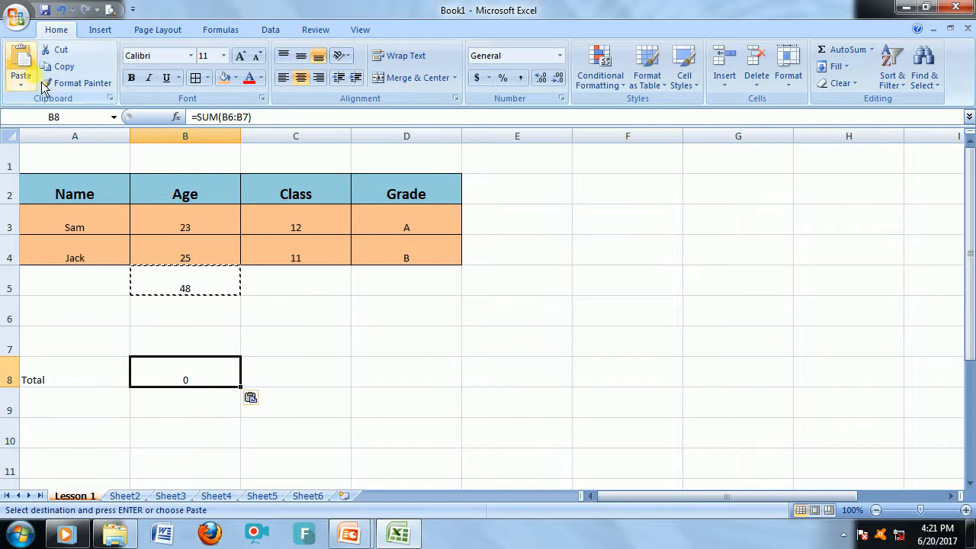
click(290, 376)
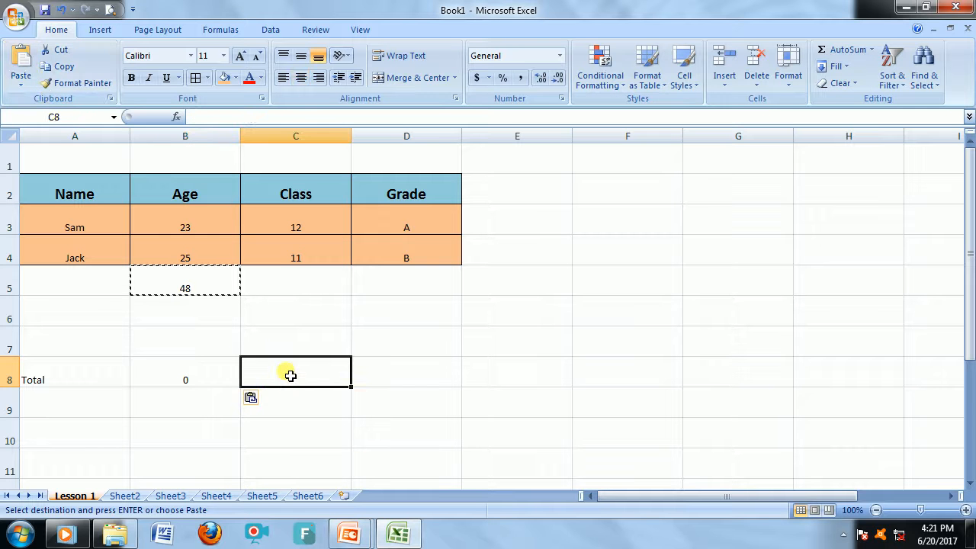
key(Escape)
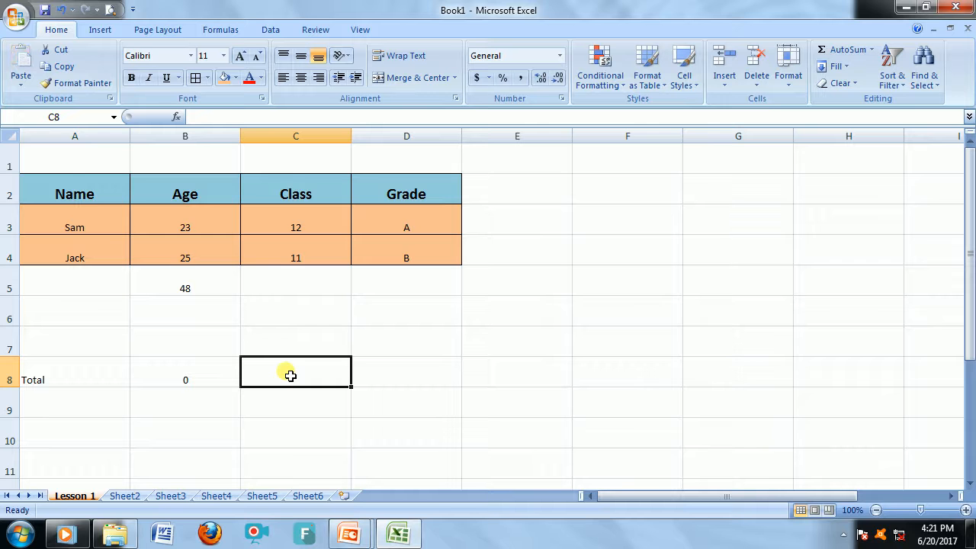
Compare the formulas in B8 and B5, then clear the pasted formula from B8.
click(225, 374)
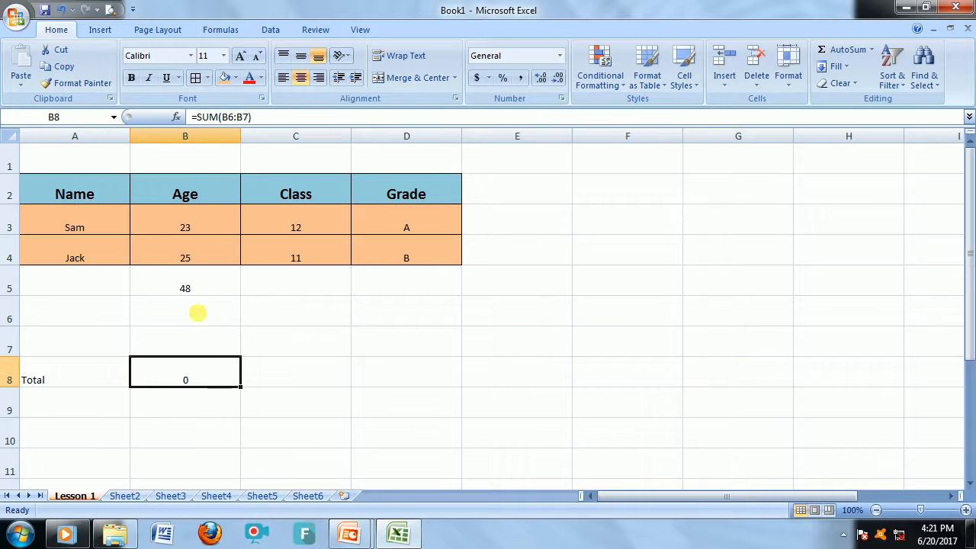
click(190, 286)
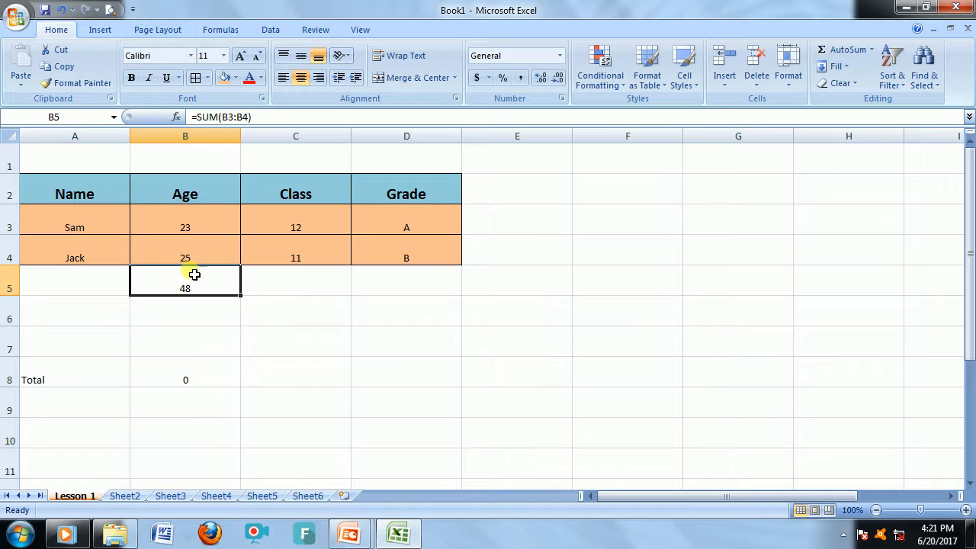
click(194, 375)
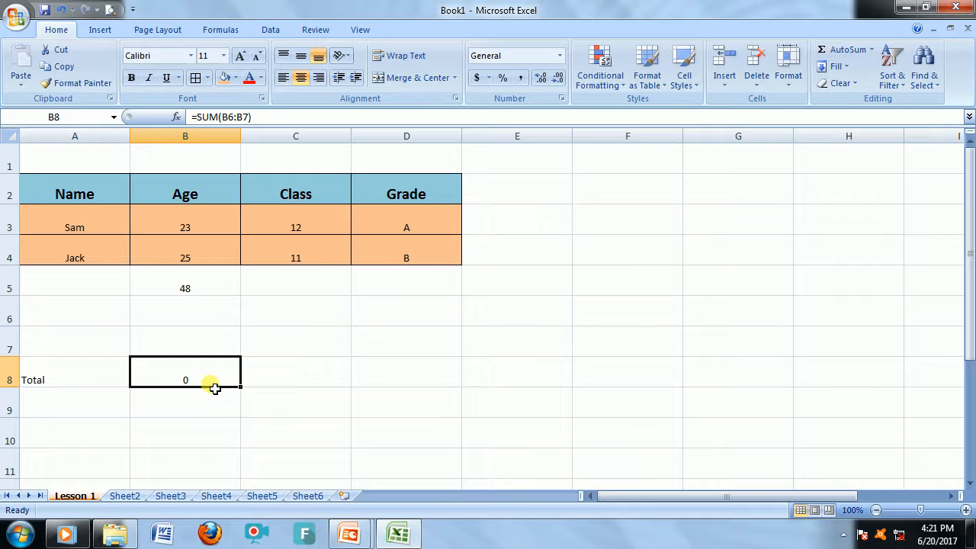
key(Delete)
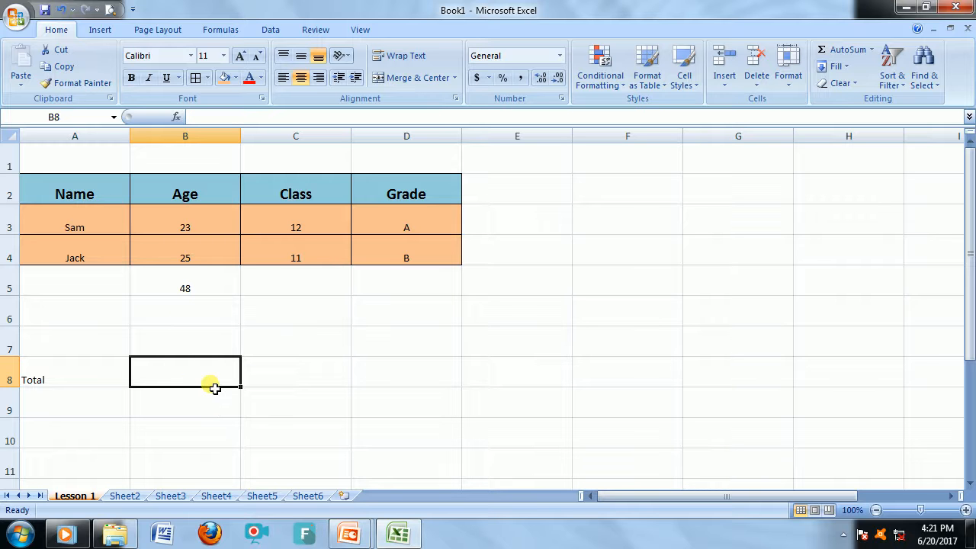
Copy the sum in B5 and paste it into B8 as a link.
click(197, 293)
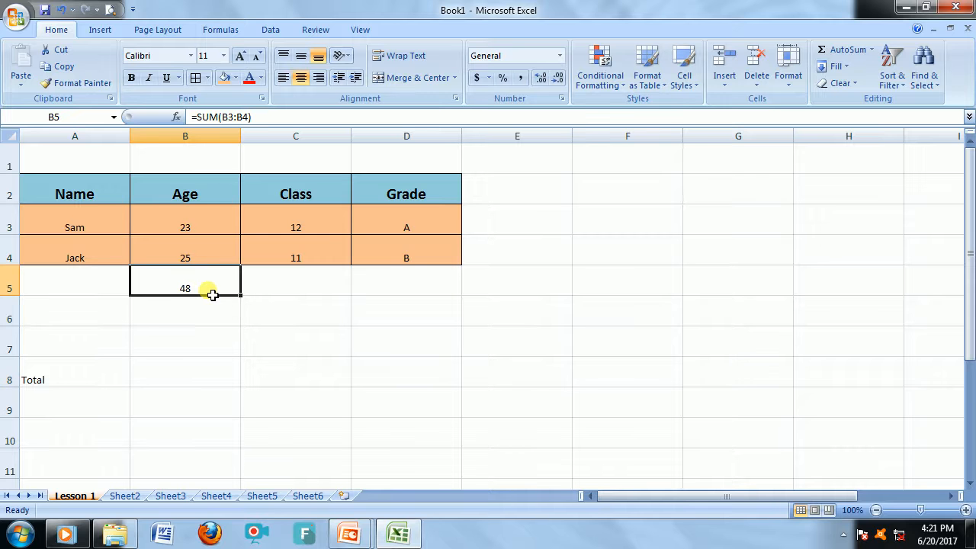
click(65, 66)
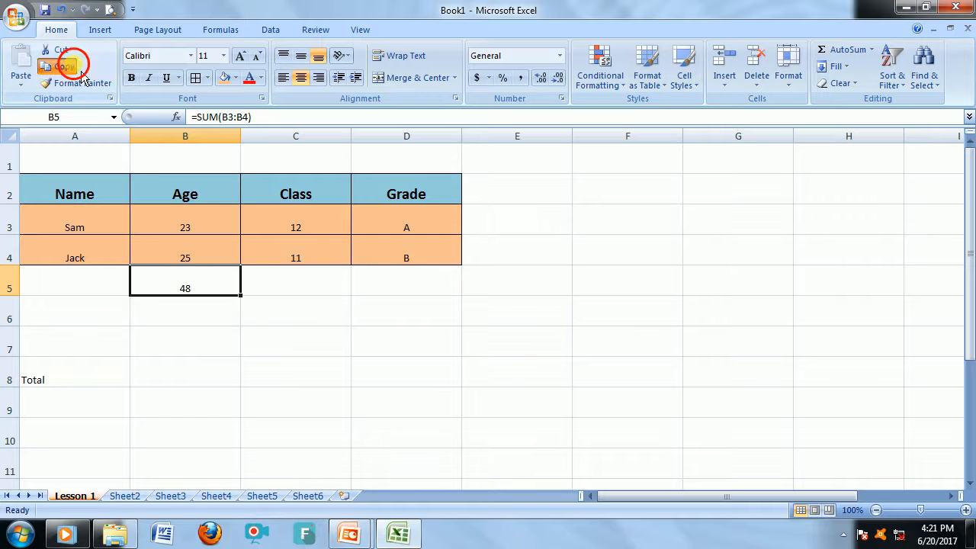
click(184, 380)
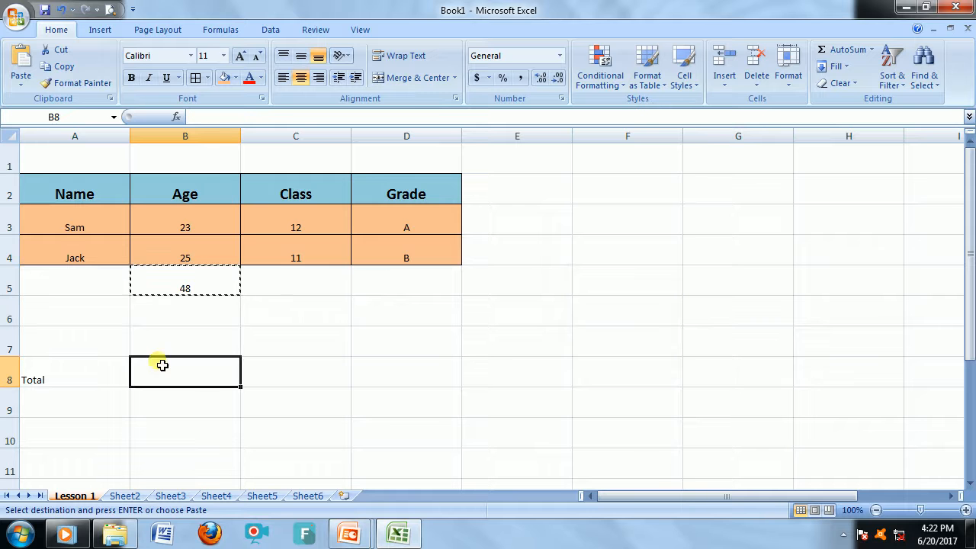
click(23, 87)
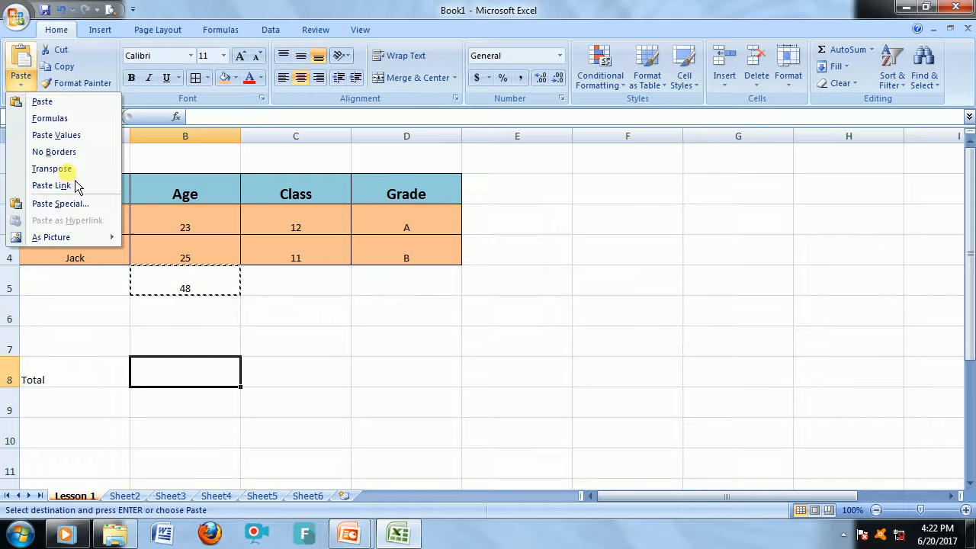
click(76, 192)
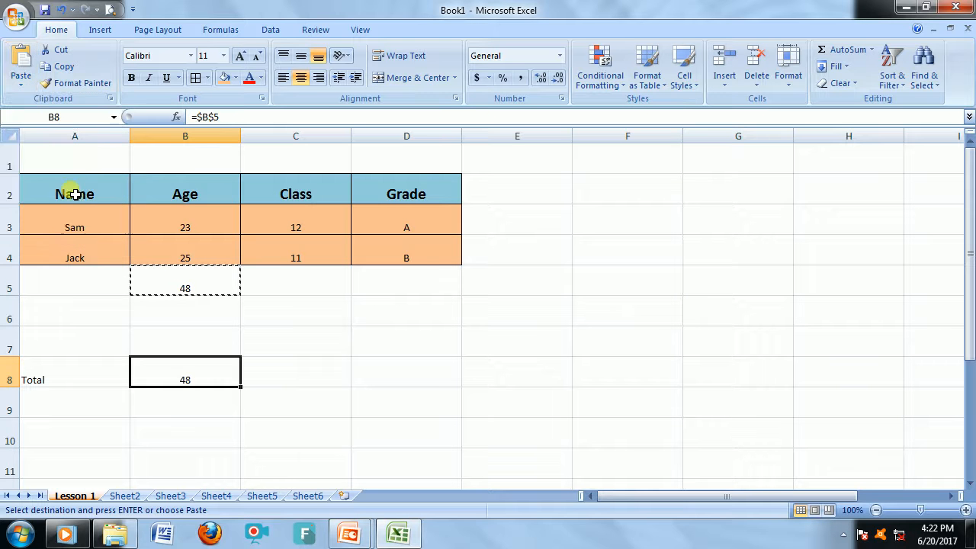
key(Escape)
Change Sam's age in B3 to 24, then inspect the totals in B5 and B8.
click(277, 342)
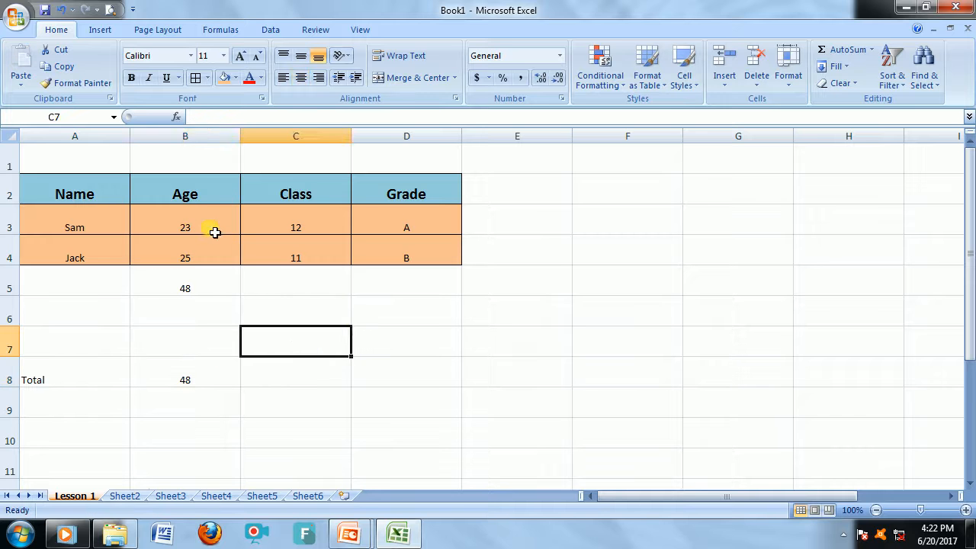
click(213, 226)
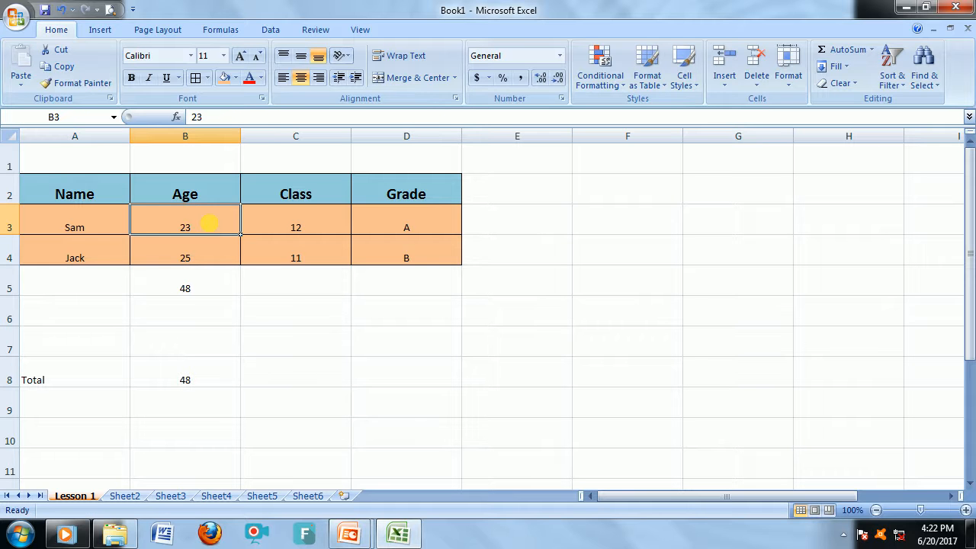
text(24)
key(Return)
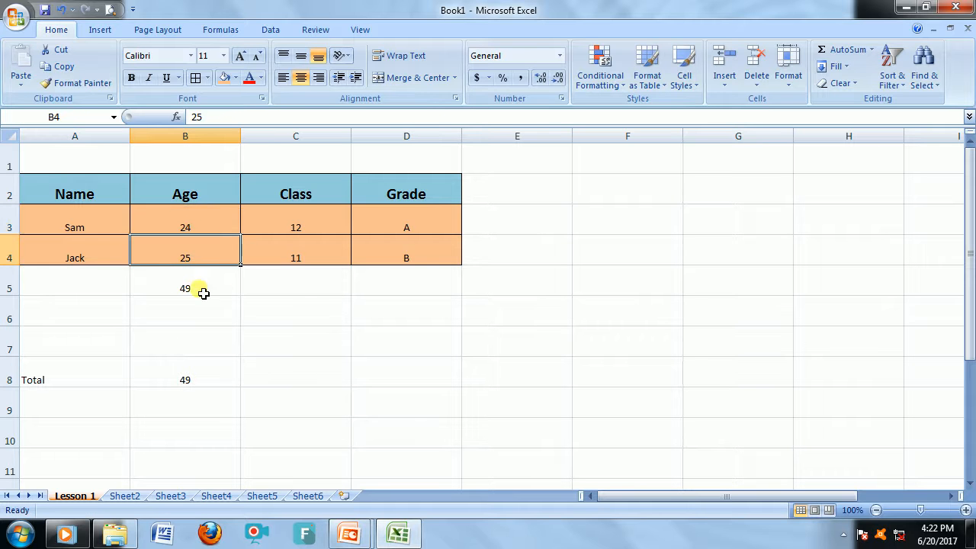
click(200, 290)
click(199, 379)
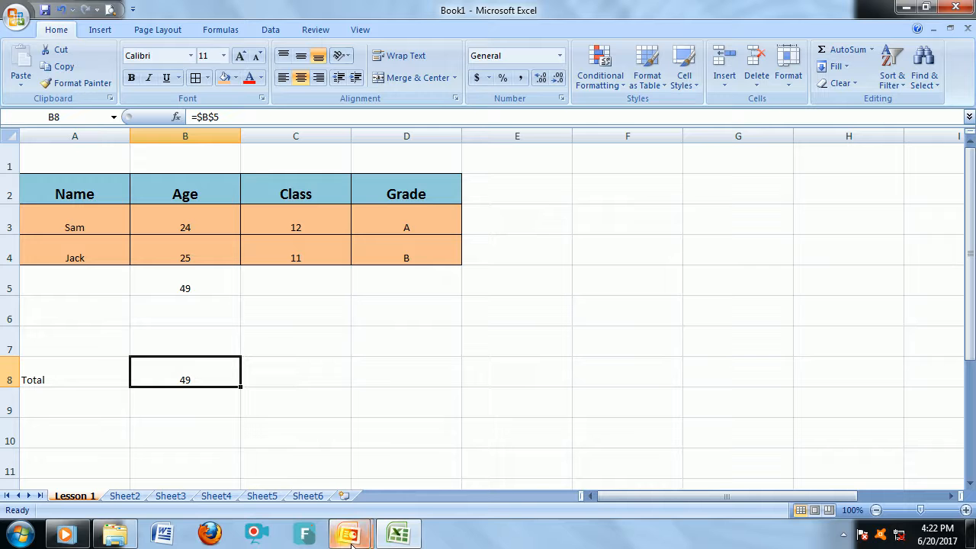
Switch to the PowerPoint slide show window.
mouse_move(352, 545)
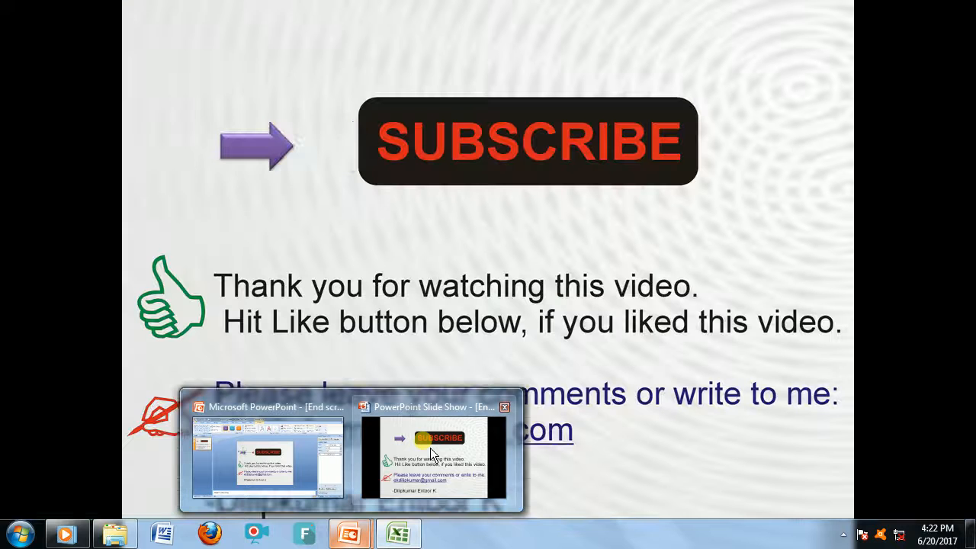
click(430, 447)
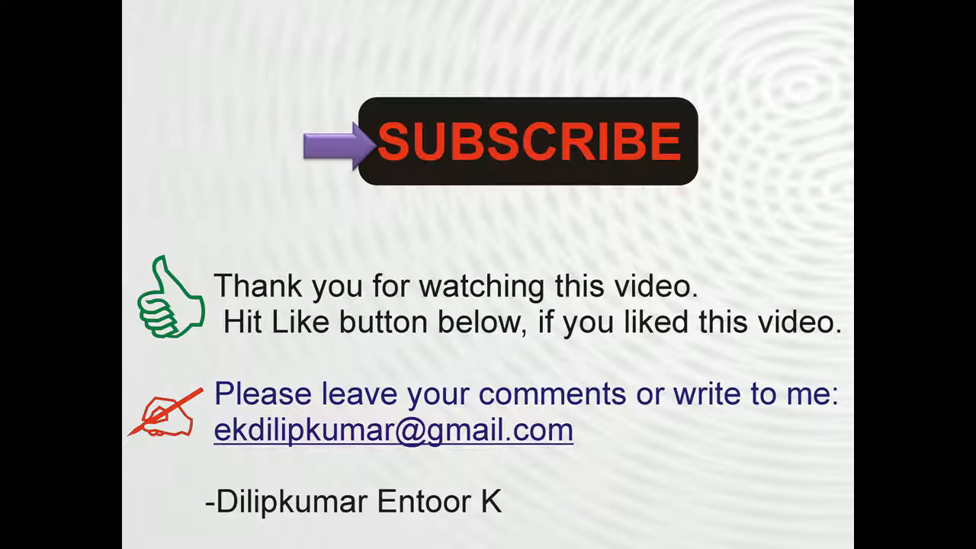